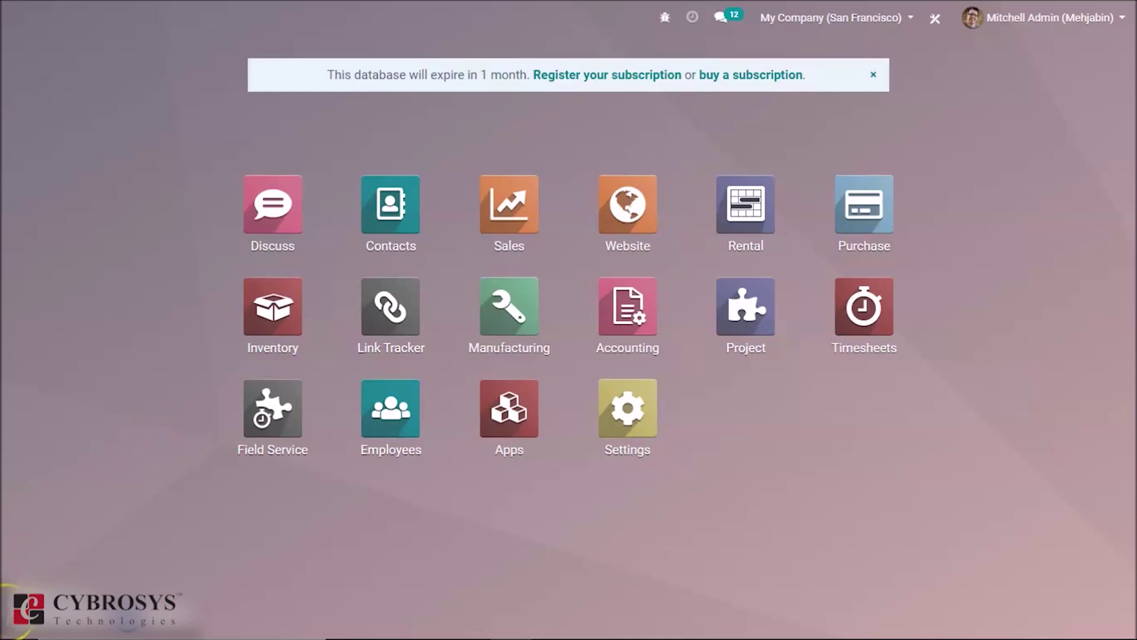
- Launch Field Service from the Odoo home screen to reach the My Tasks view
click(232, 472)
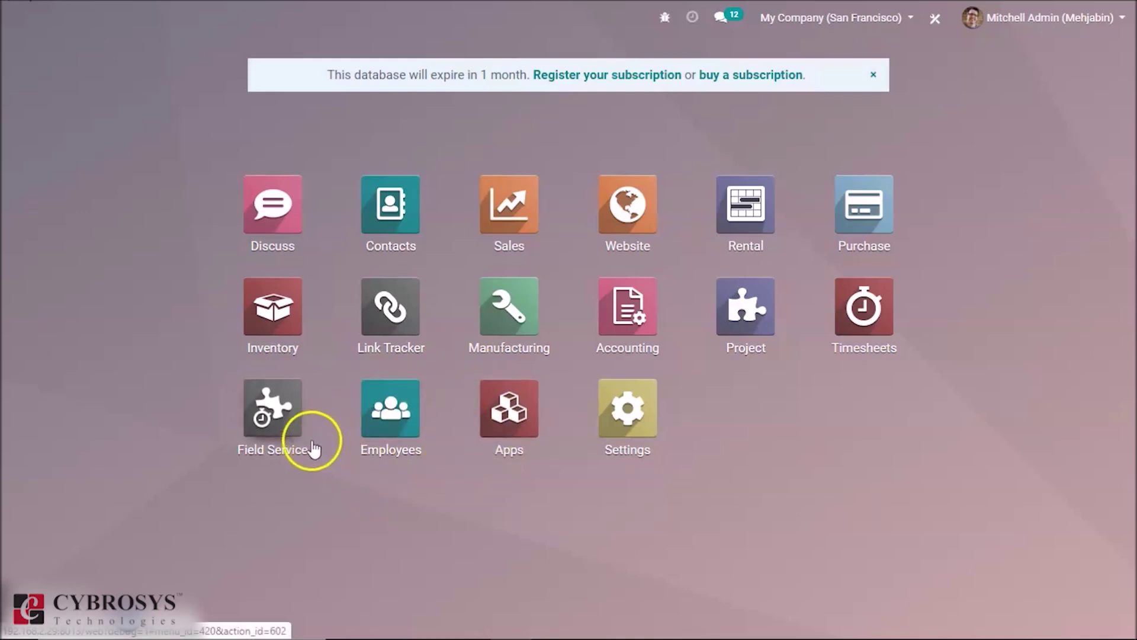
click(287, 435)
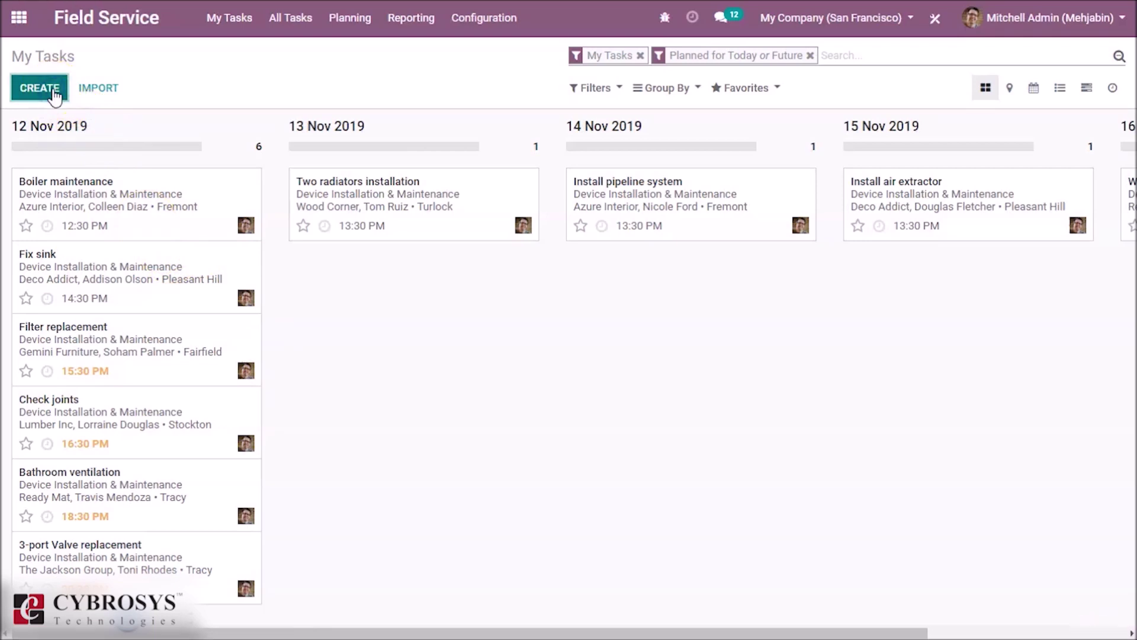
- Create the Customer Visit task for Gemini Furniture in Field Service, describe it, and start its timer
click(330, 194)
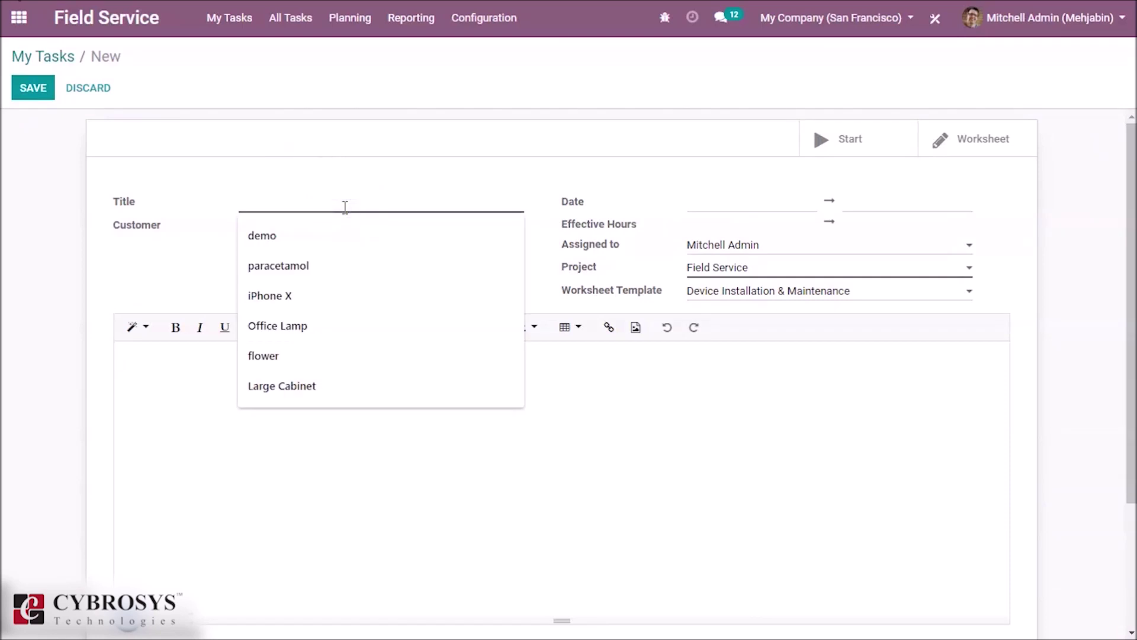
text(Cust)
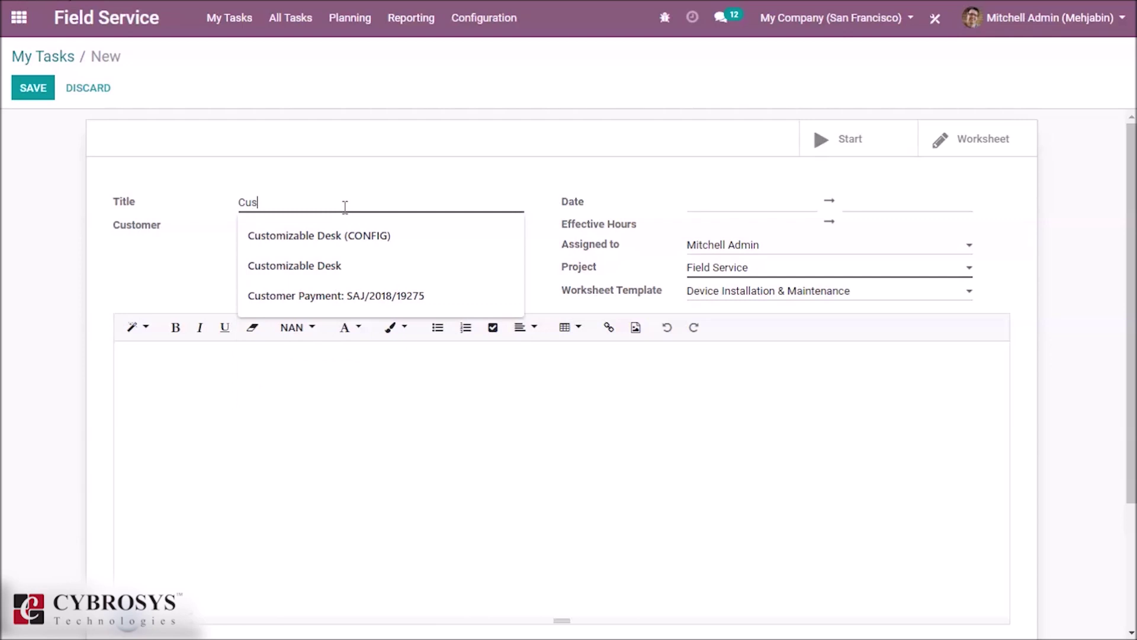
text(omer)
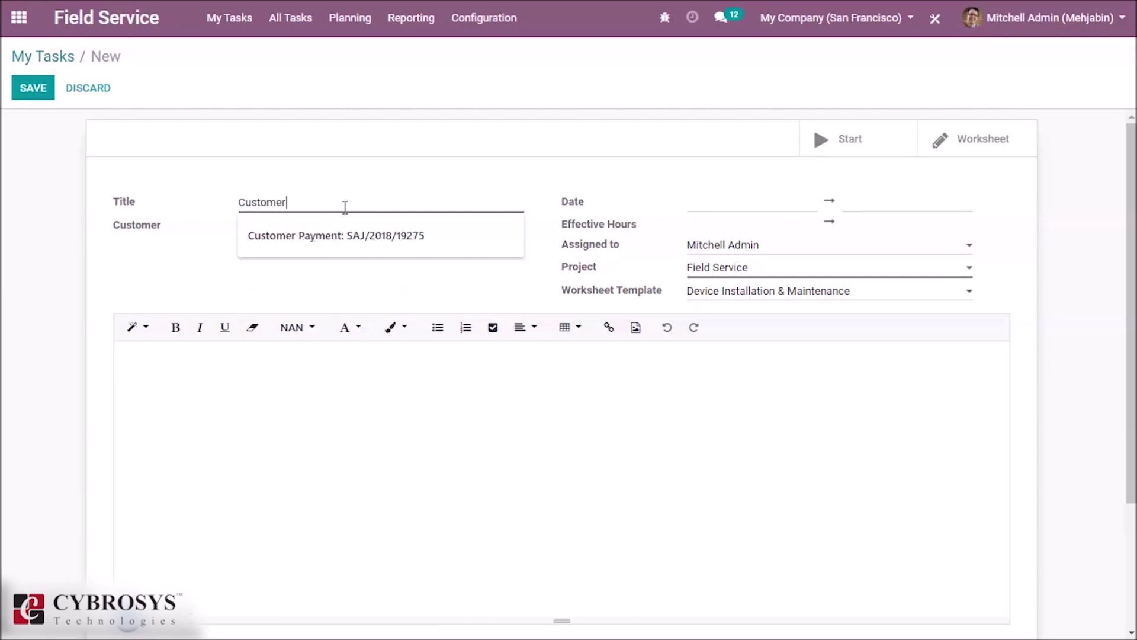
text( Vi)
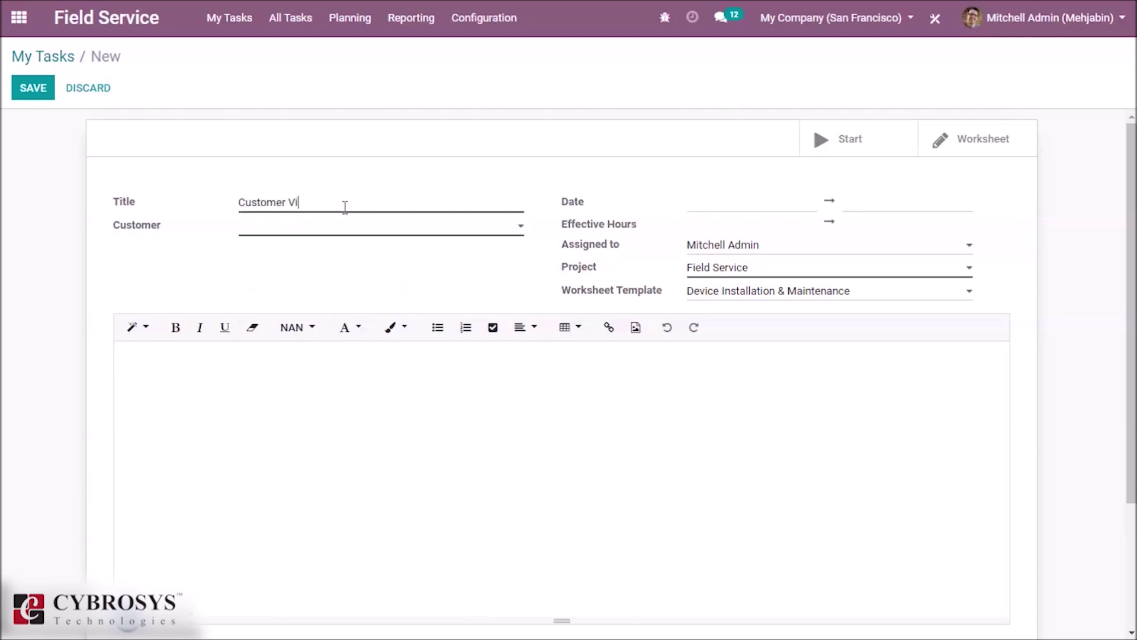
text(si)
text(t)
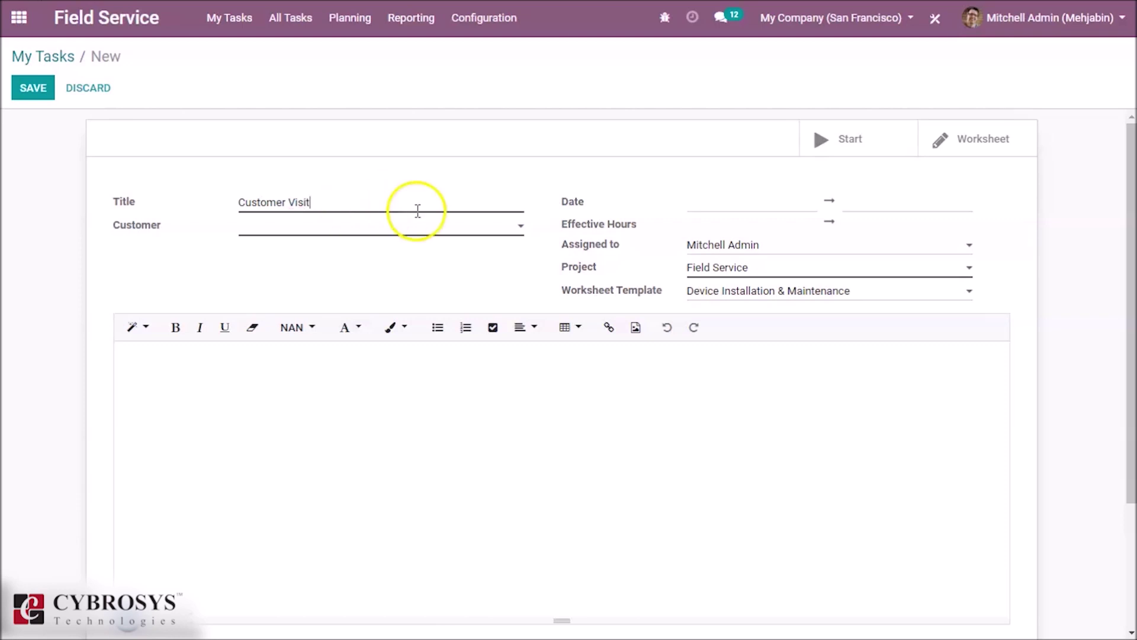
click(382, 229)
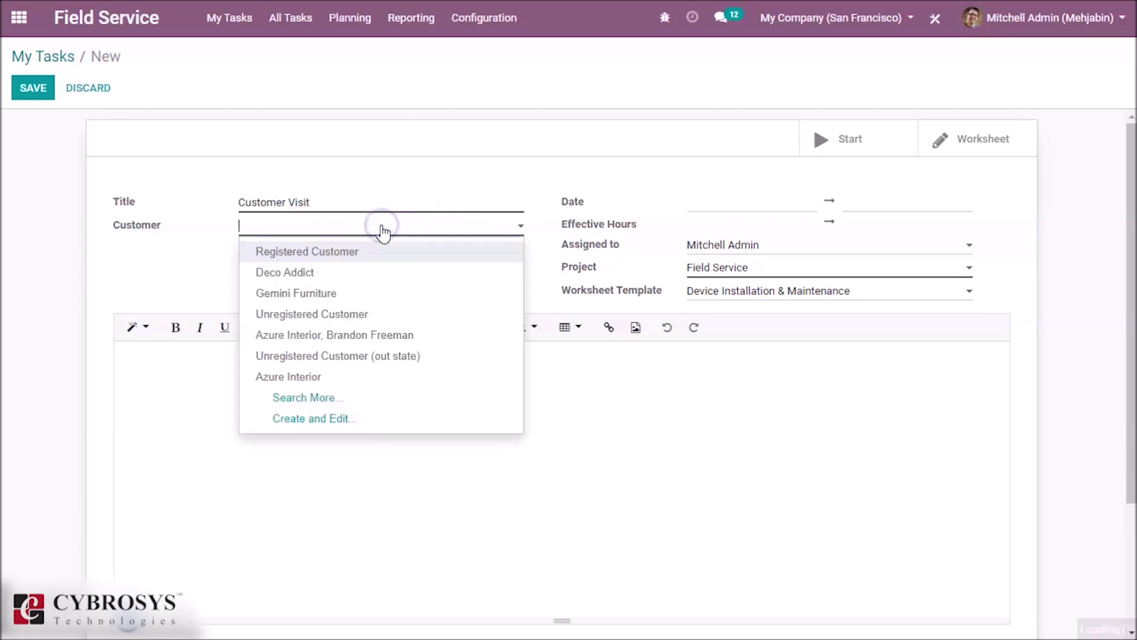
click(352, 294)
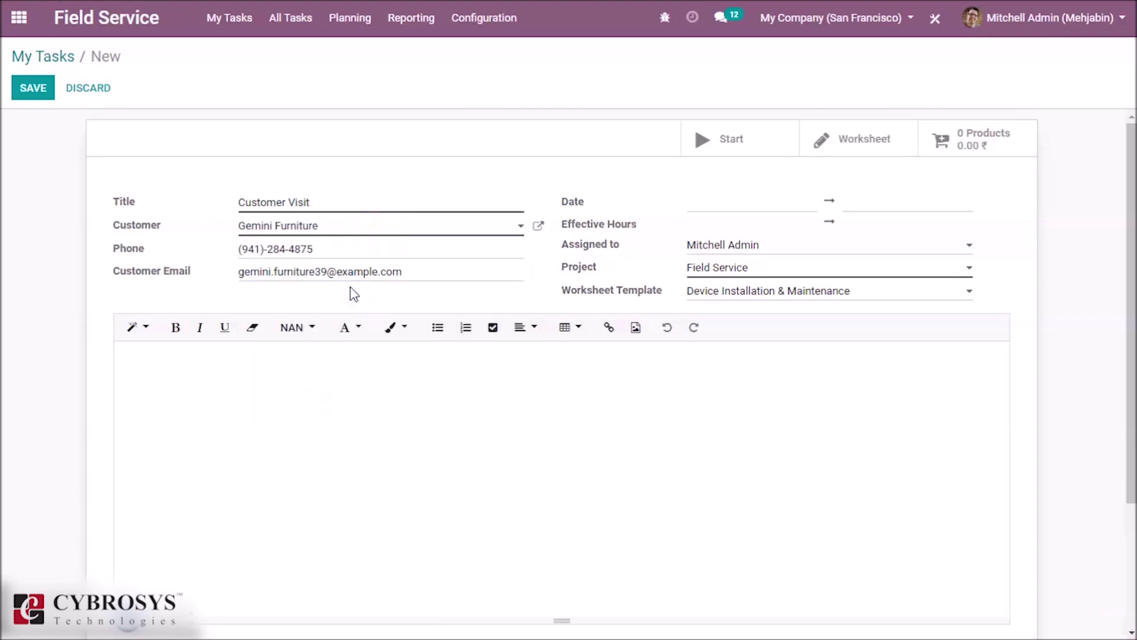
click(731, 272)
click(735, 293)
click(334, 367)
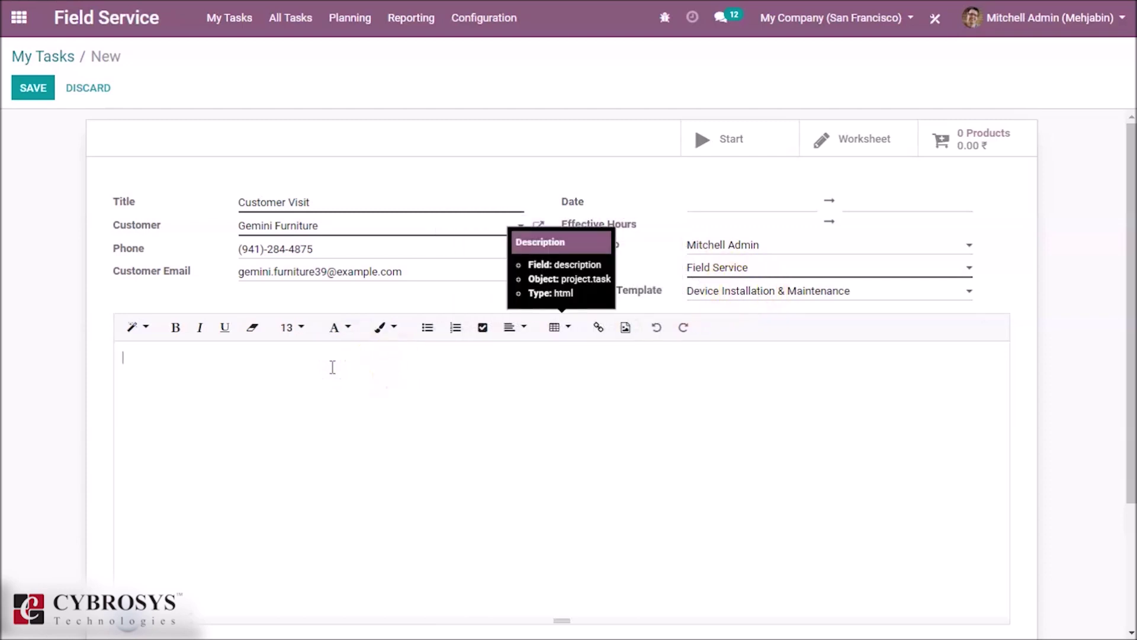
text(Enter )
text(the de)
text(scripti)
text(on)
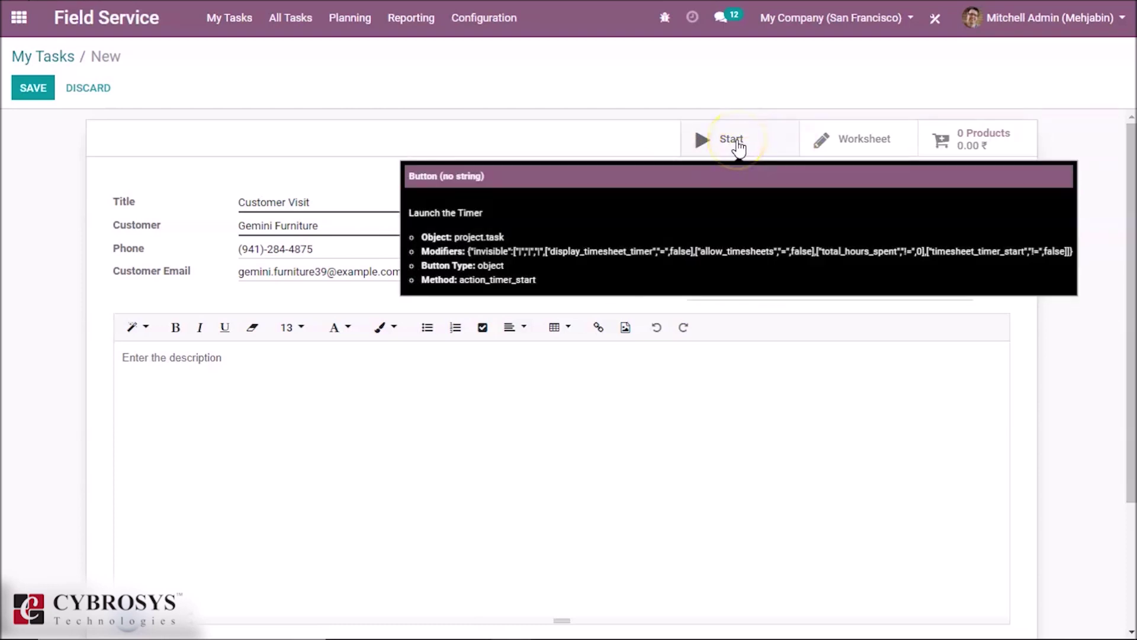
click(737, 145)
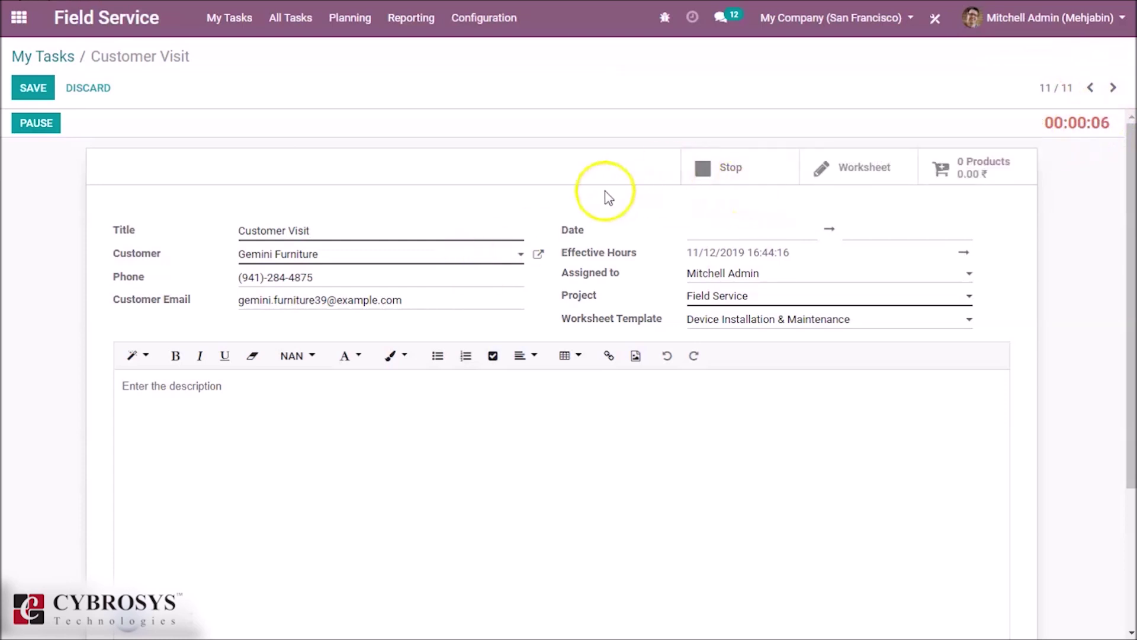
- Pause, resume and stop the task timer, saving 00:15 of time spent
click(27, 123)
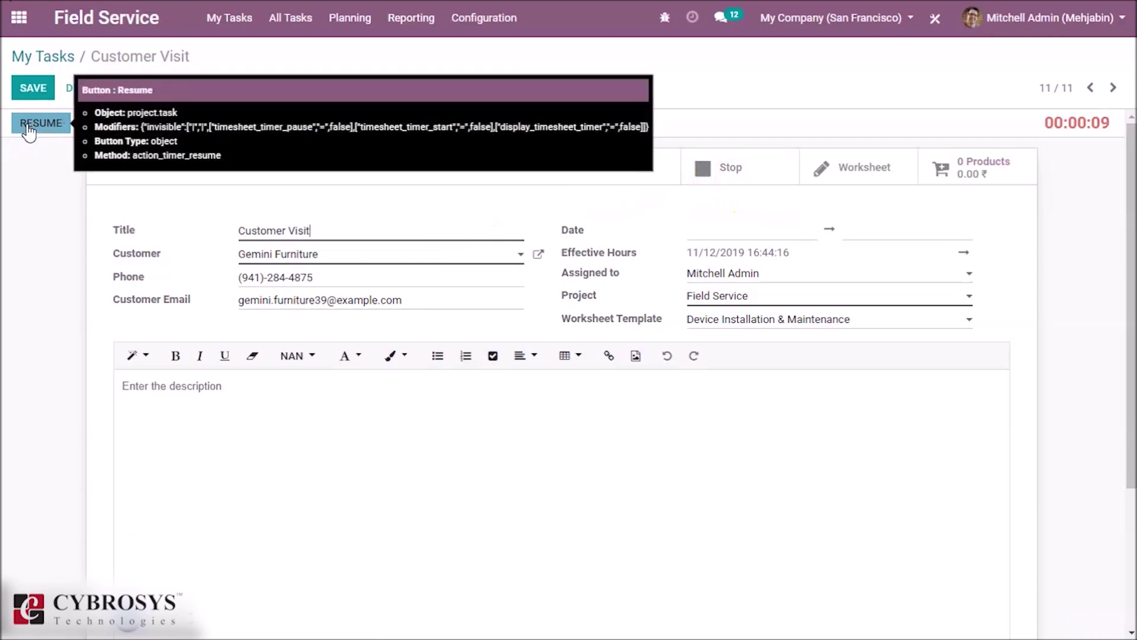
click(51, 124)
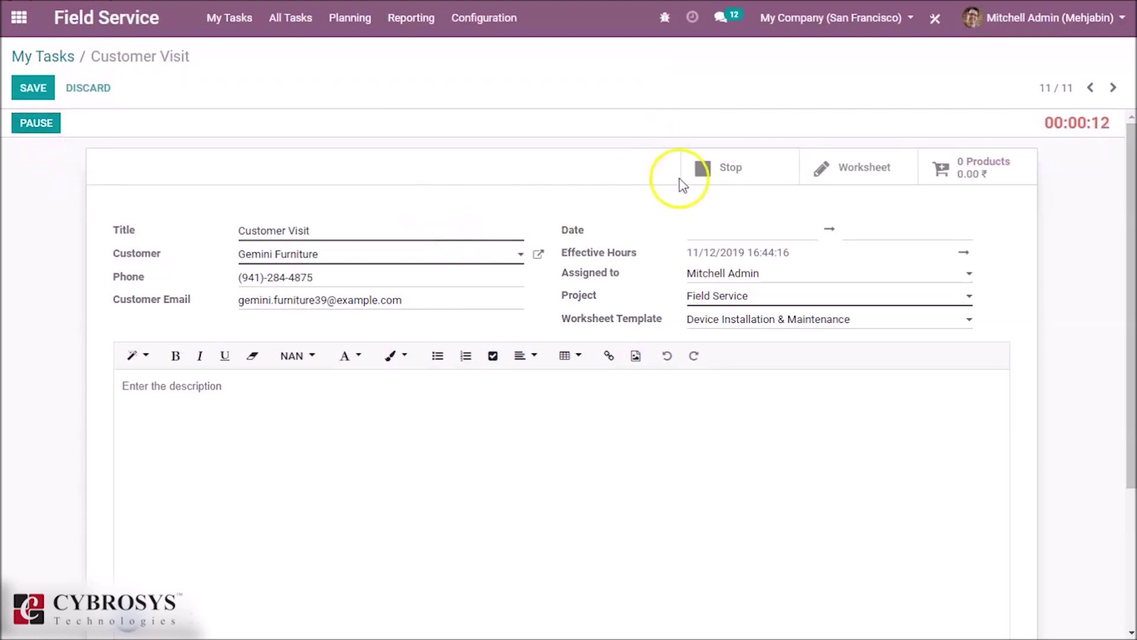
click(736, 178)
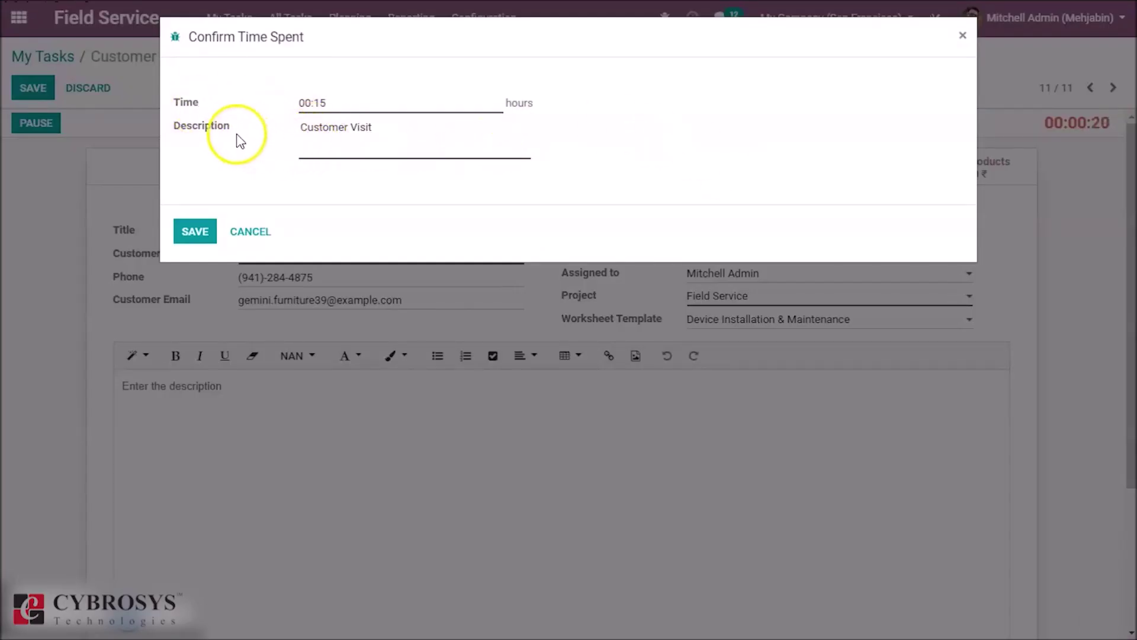
click(203, 240)
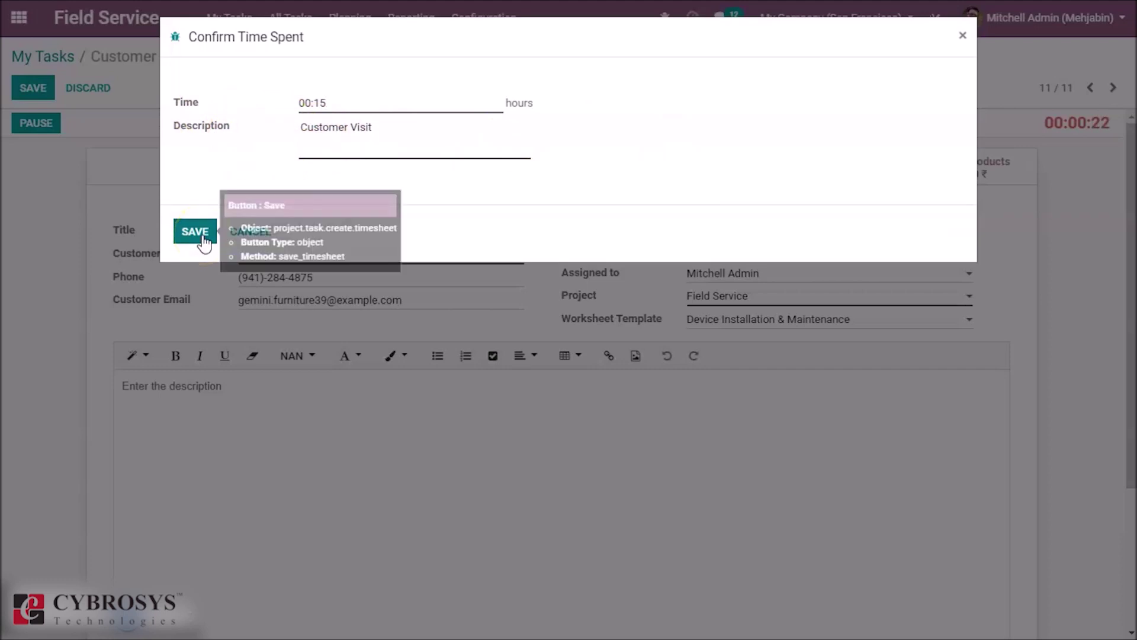
click(204, 240)
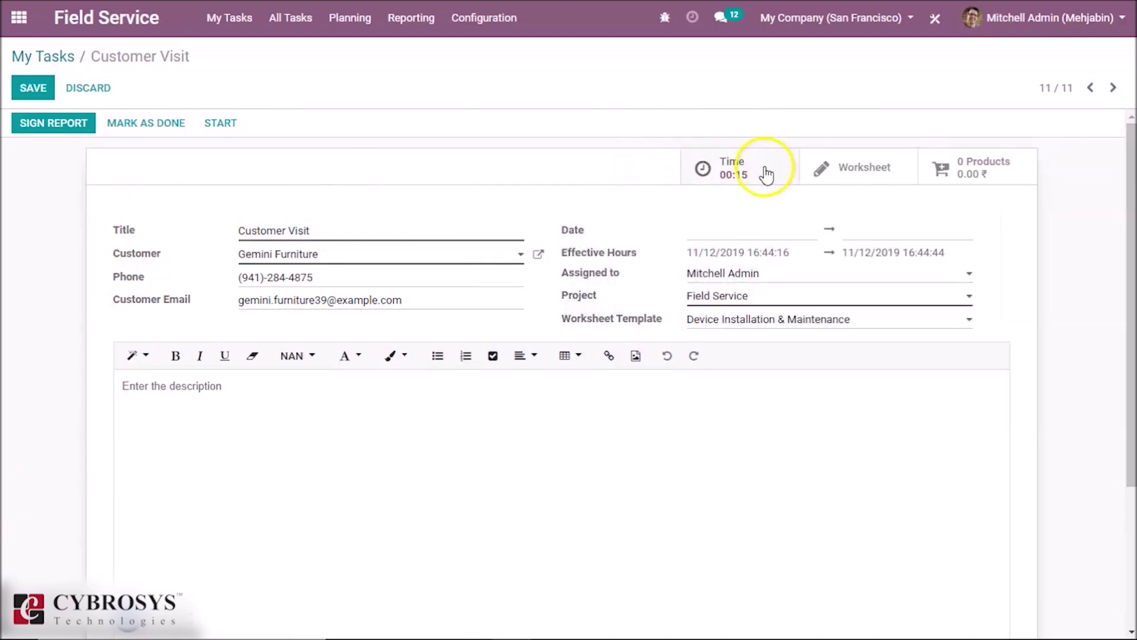
- Log a 00:30 'customer visit' timesheet line for Anita Oliver, then return to the task
click(735, 174)
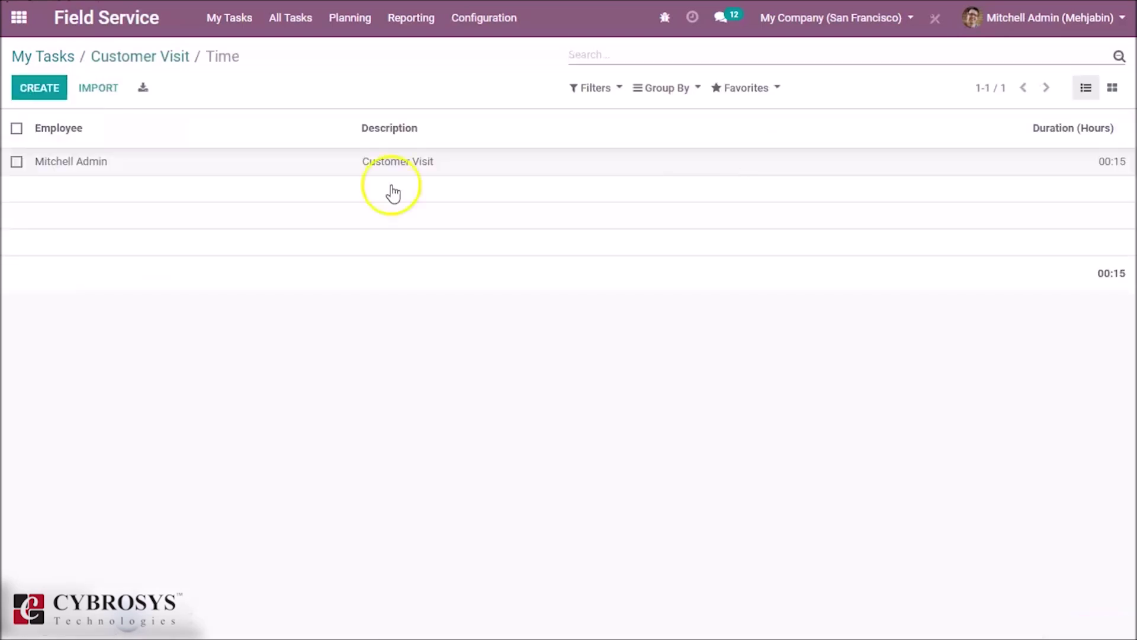
click(55, 92)
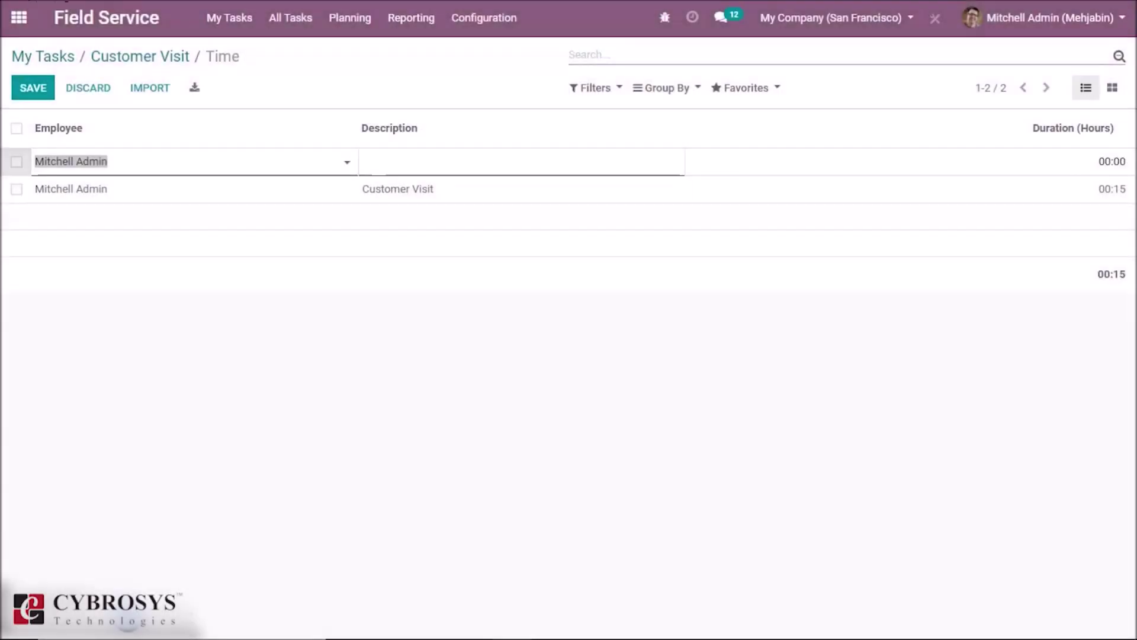
click(227, 168)
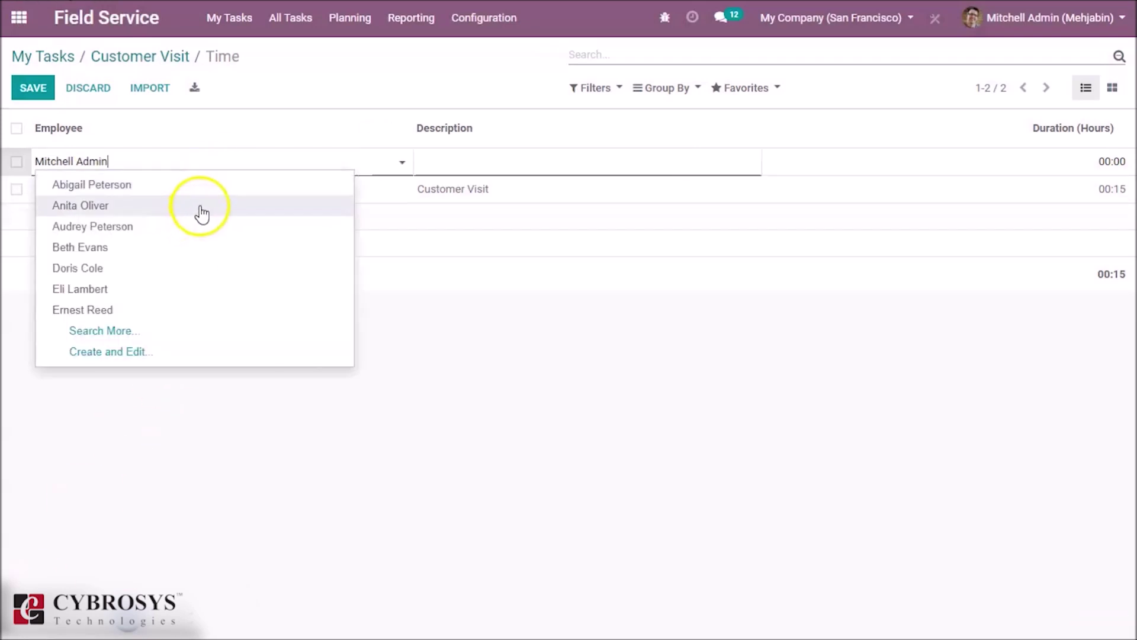
click(202, 206)
click(472, 160)
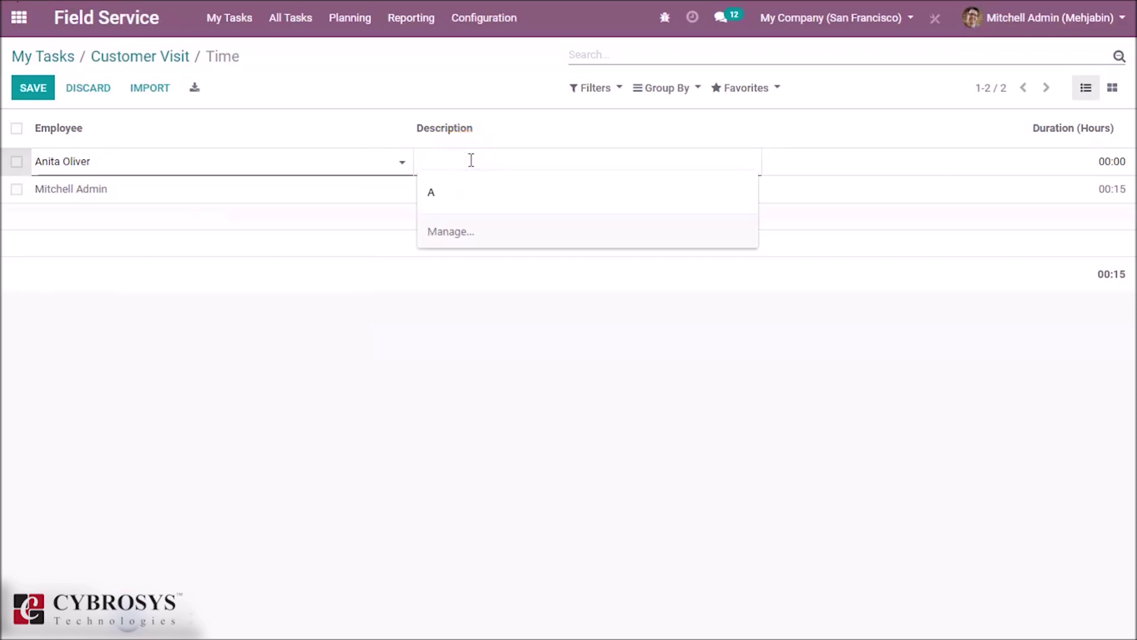
text(cus)
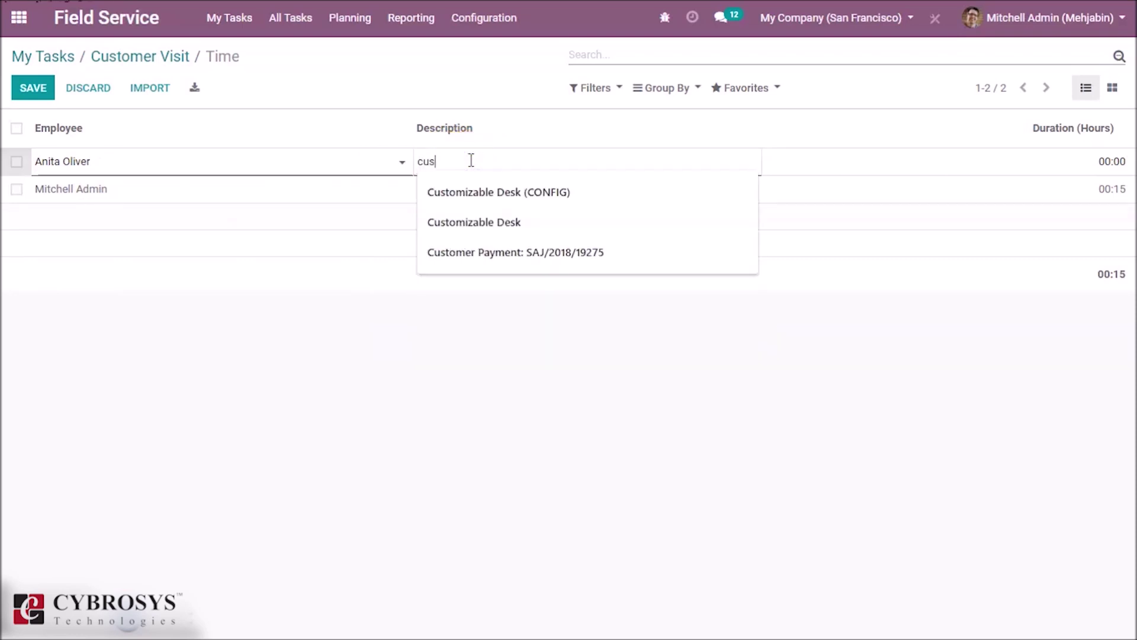
text(tomer )
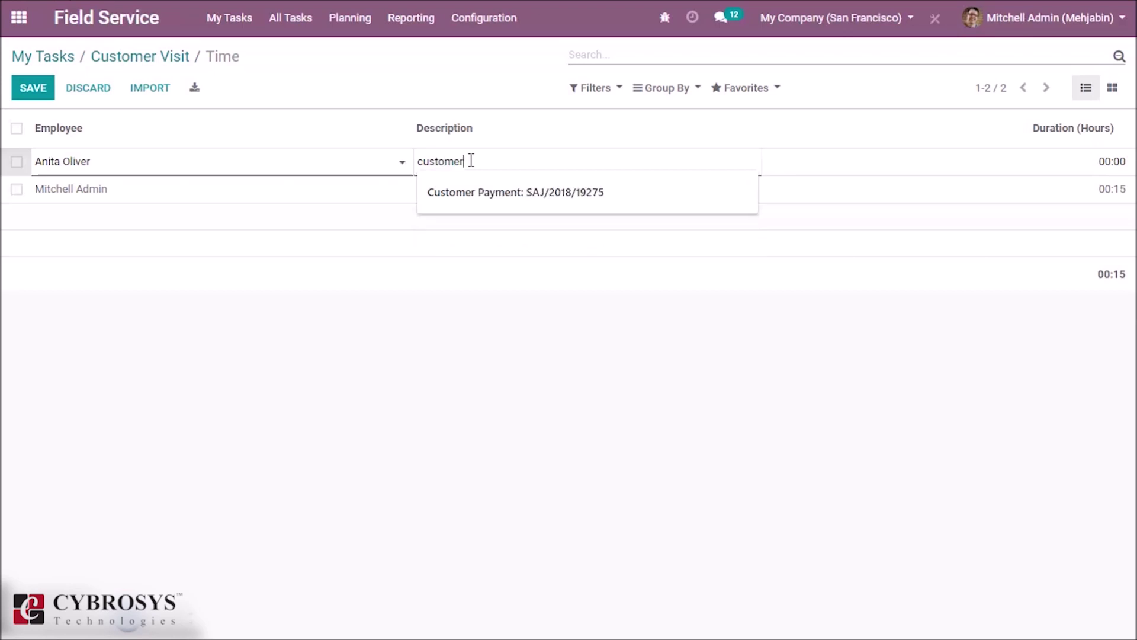
text(visi)
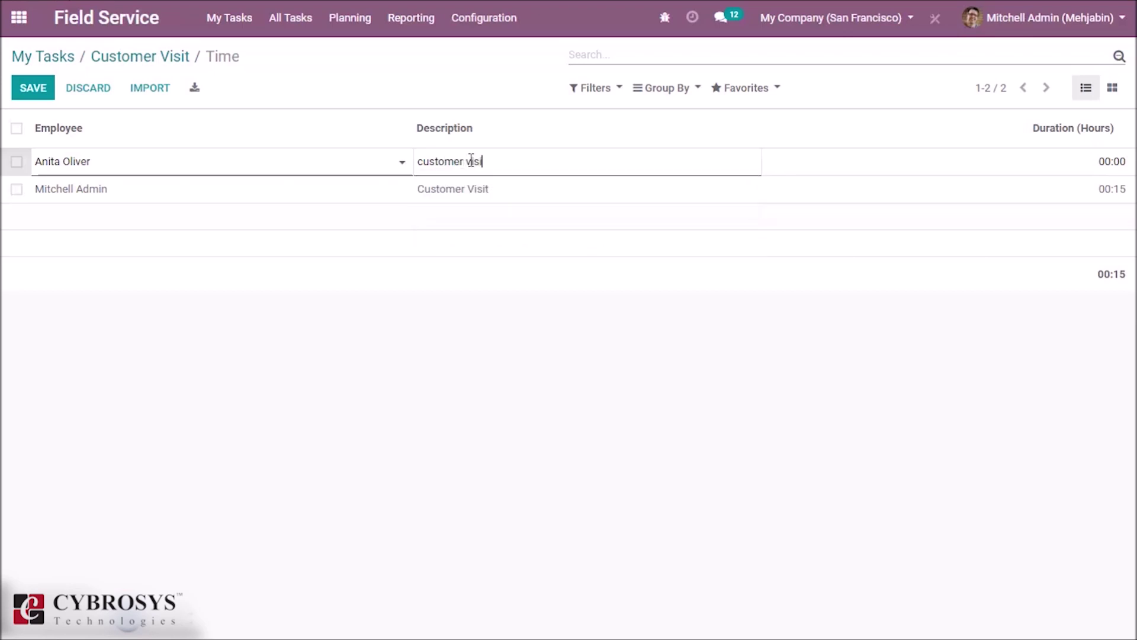
text(t)
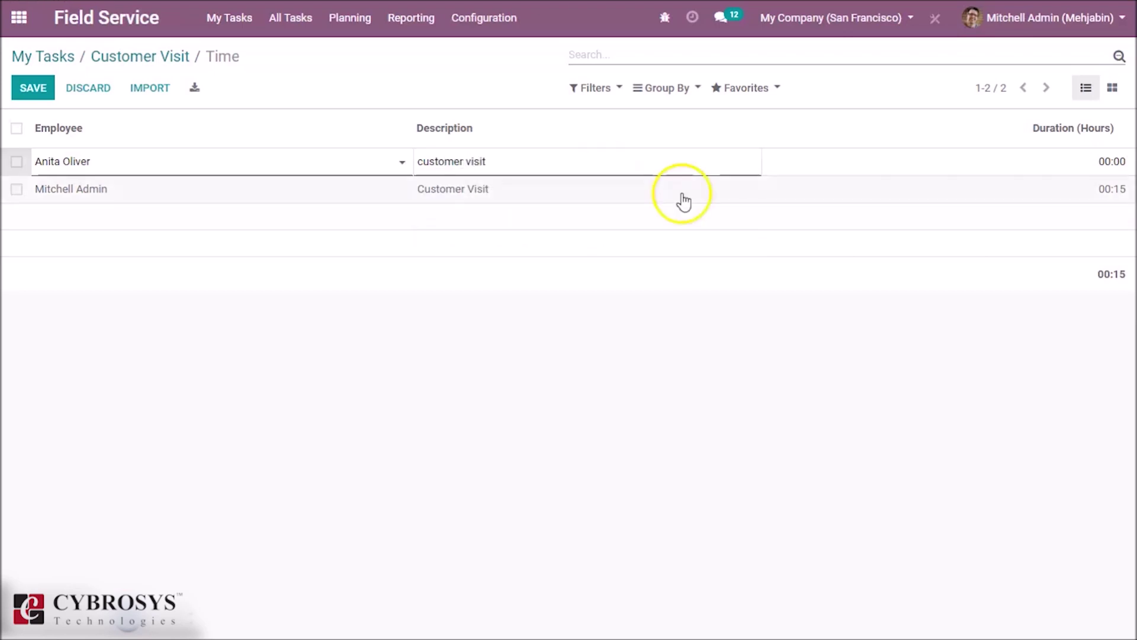
click(1083, 164)
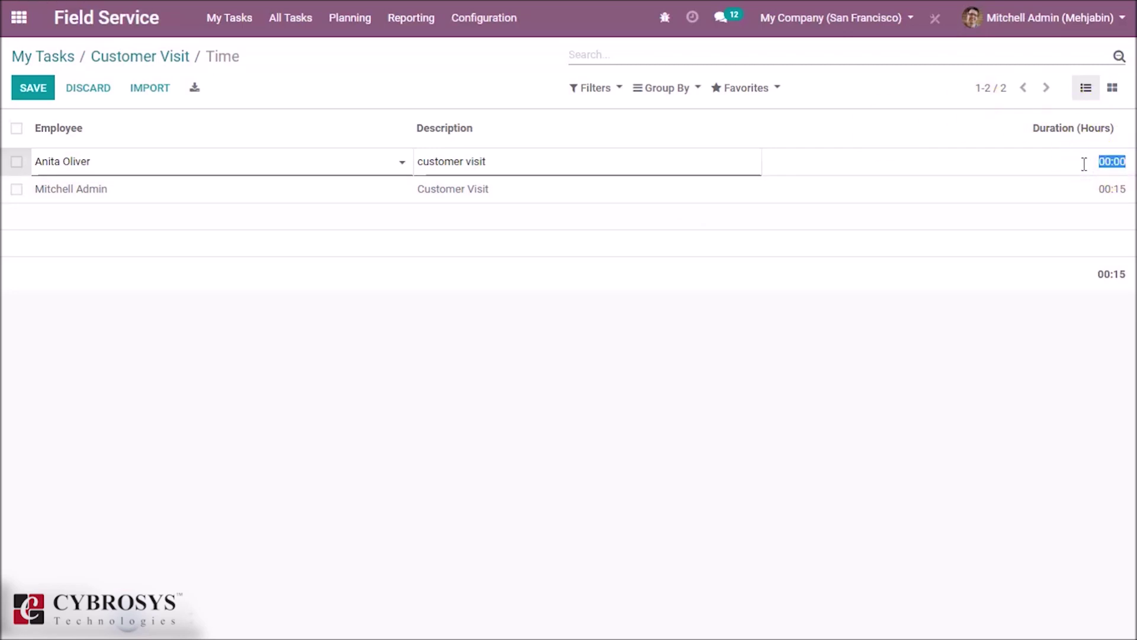
text(3)
text(:3)
text(0)
click(718, 164)
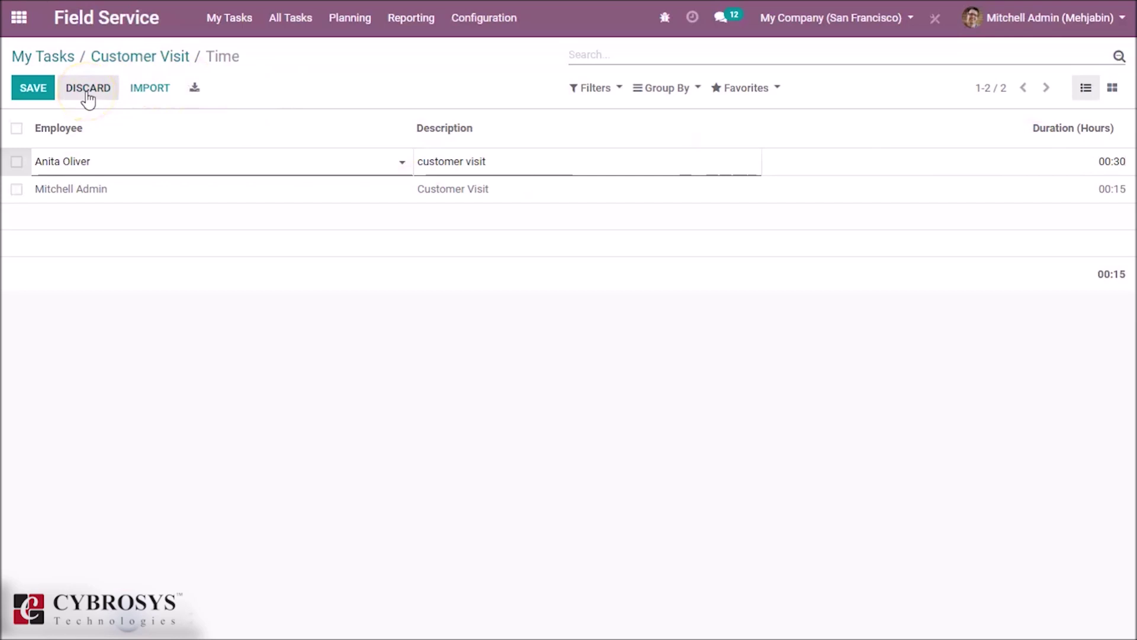
click(39, 92)
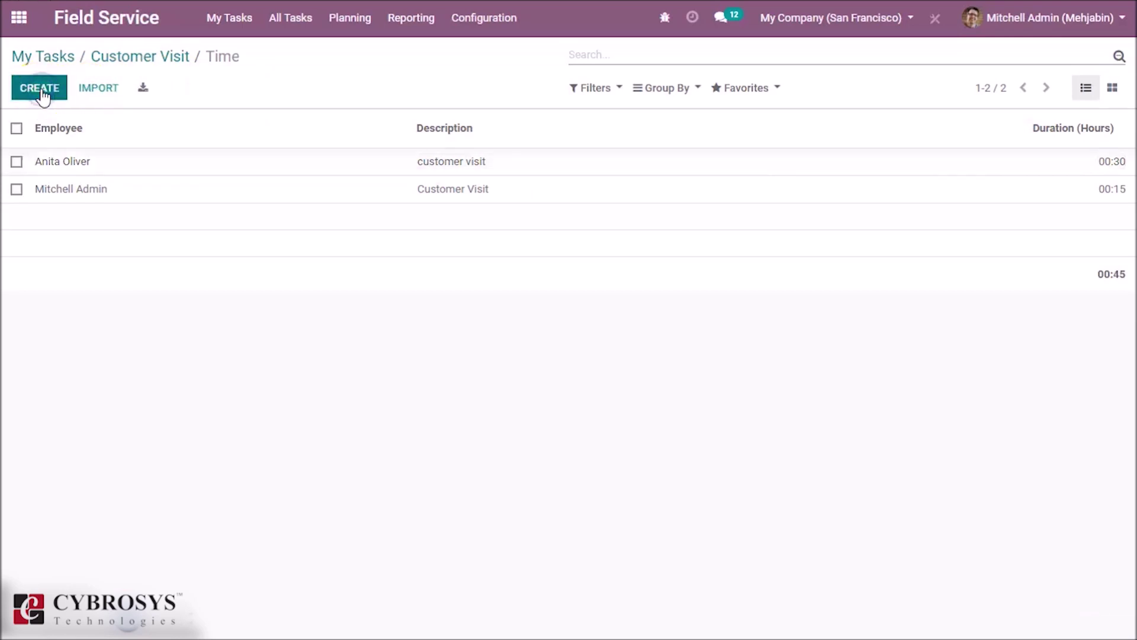
click(143, 59)
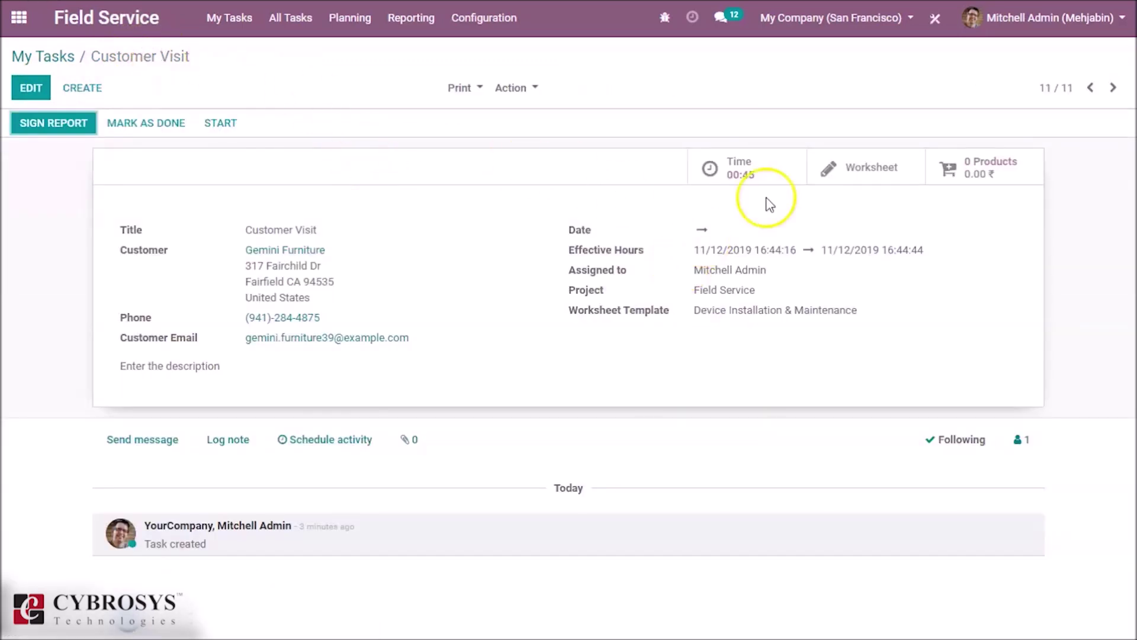
- Add two each of Bolt, Screw and Corner Desk Right Sit as task products
click(996, 172)
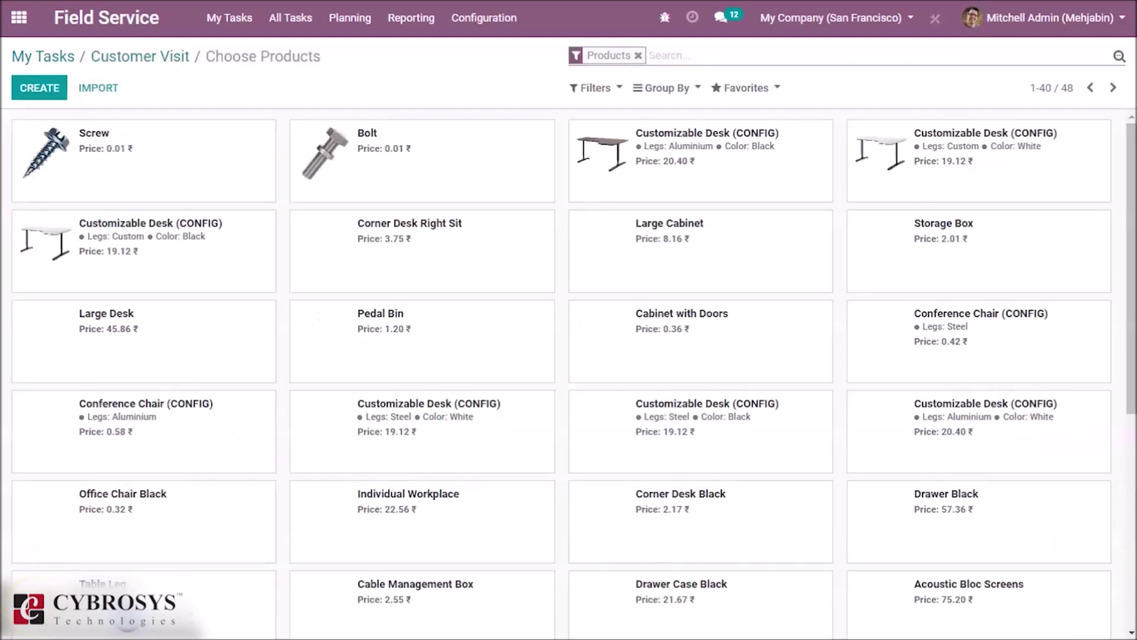
click(442, 193)
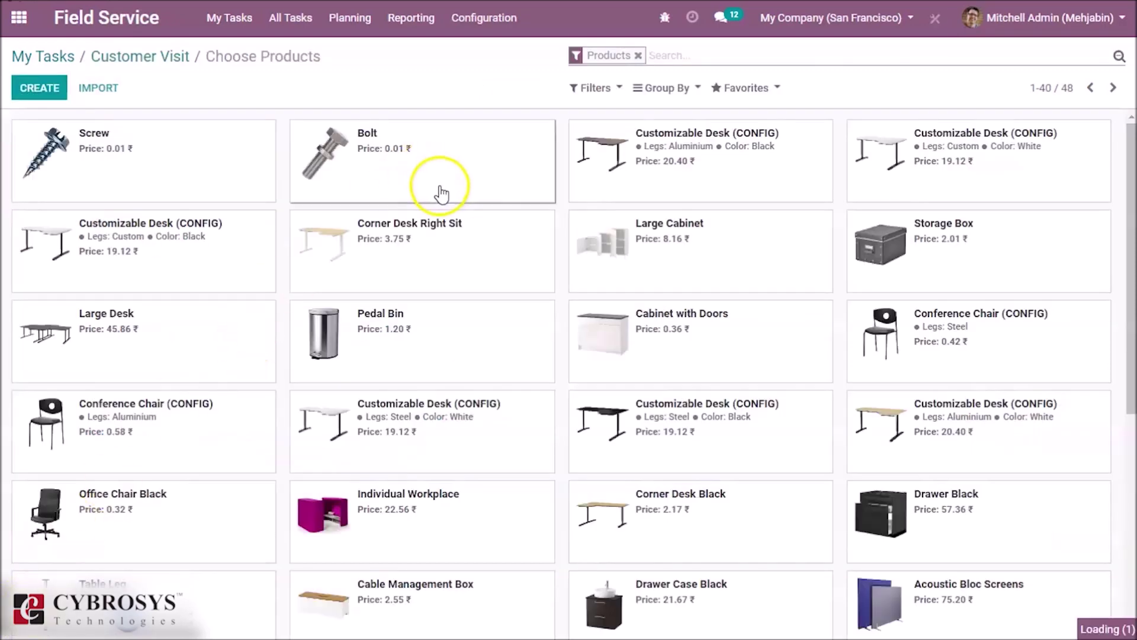
click(536, 153)
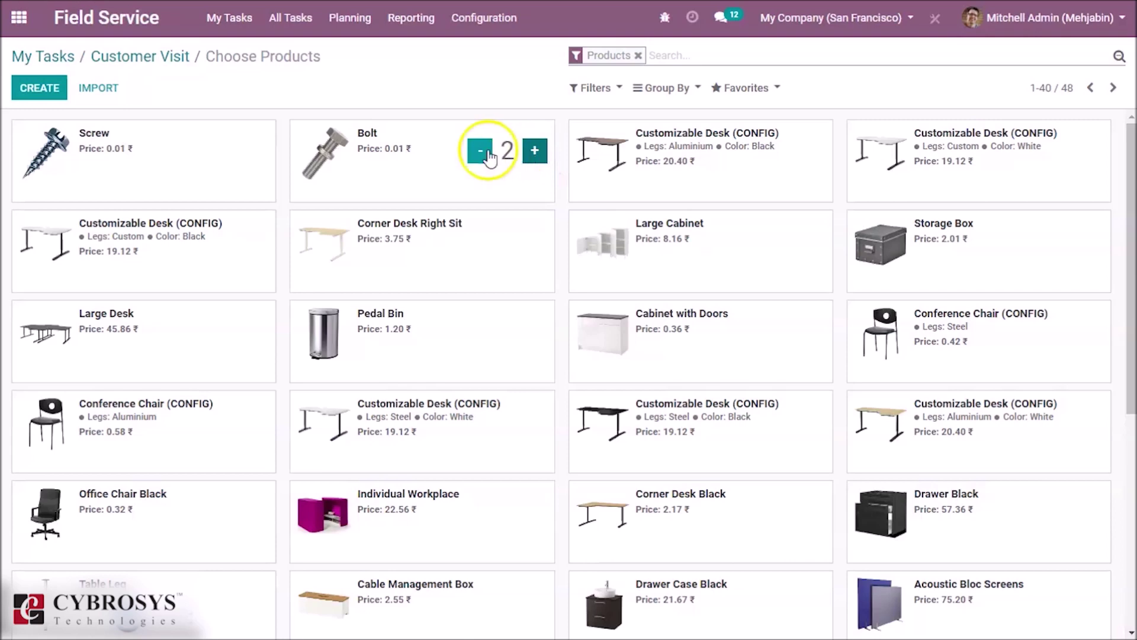
click(218, 176)
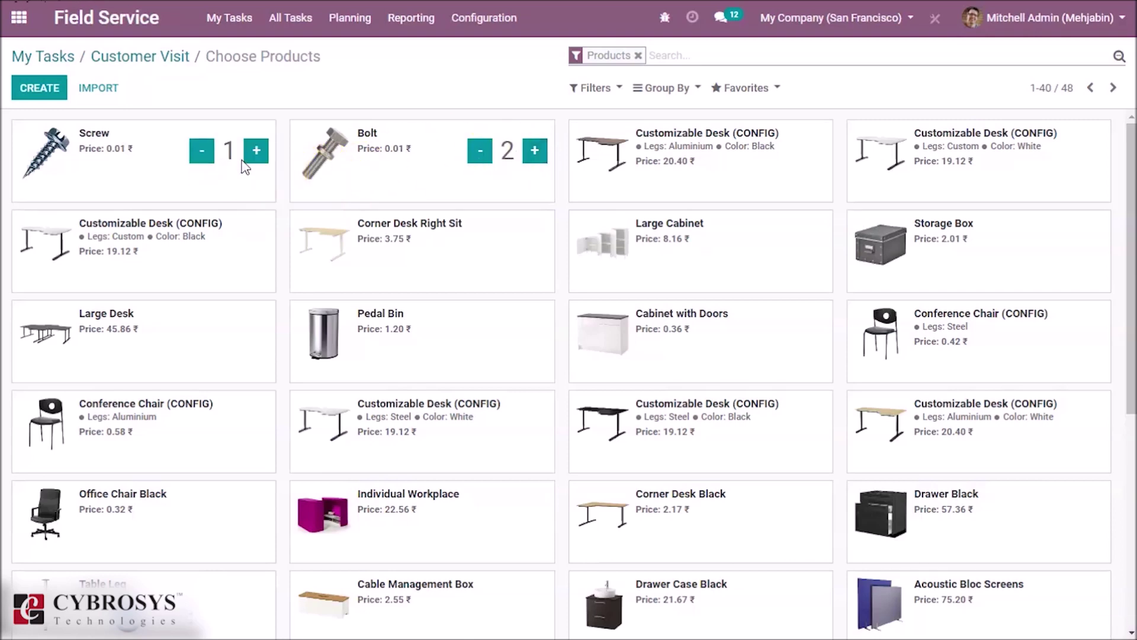
click(257, 151)
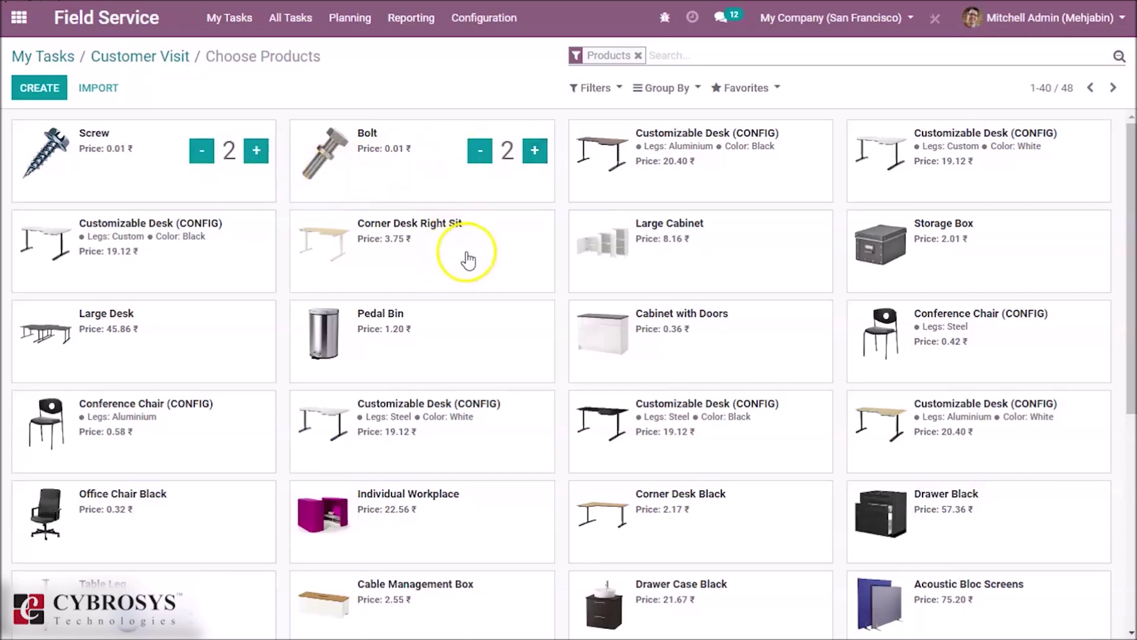
click(472, 254)
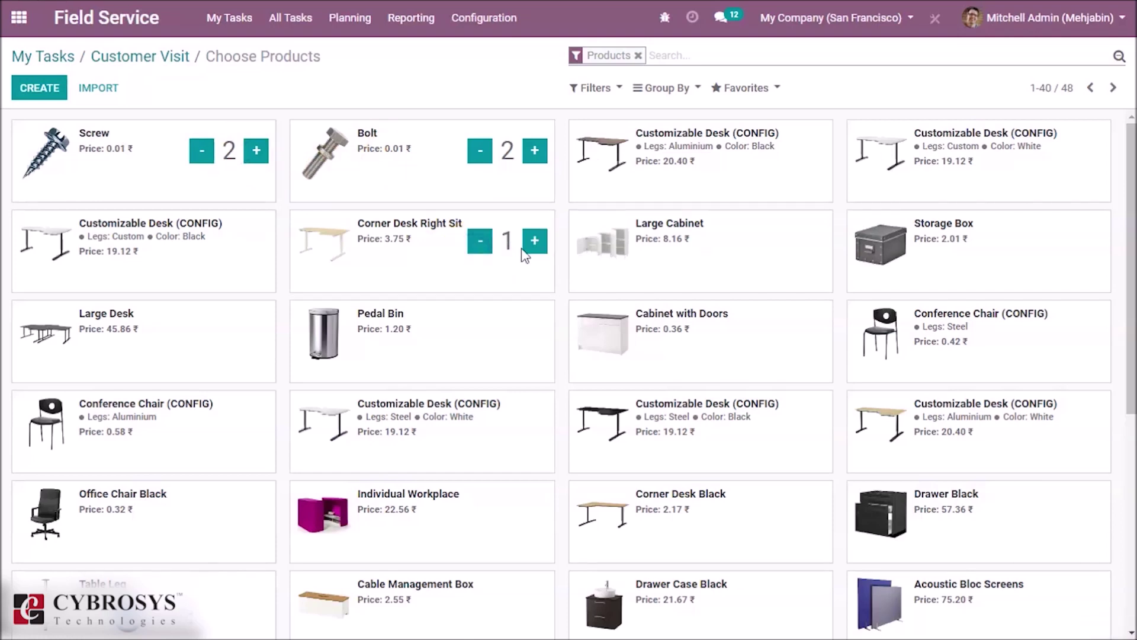
click(533, 241)
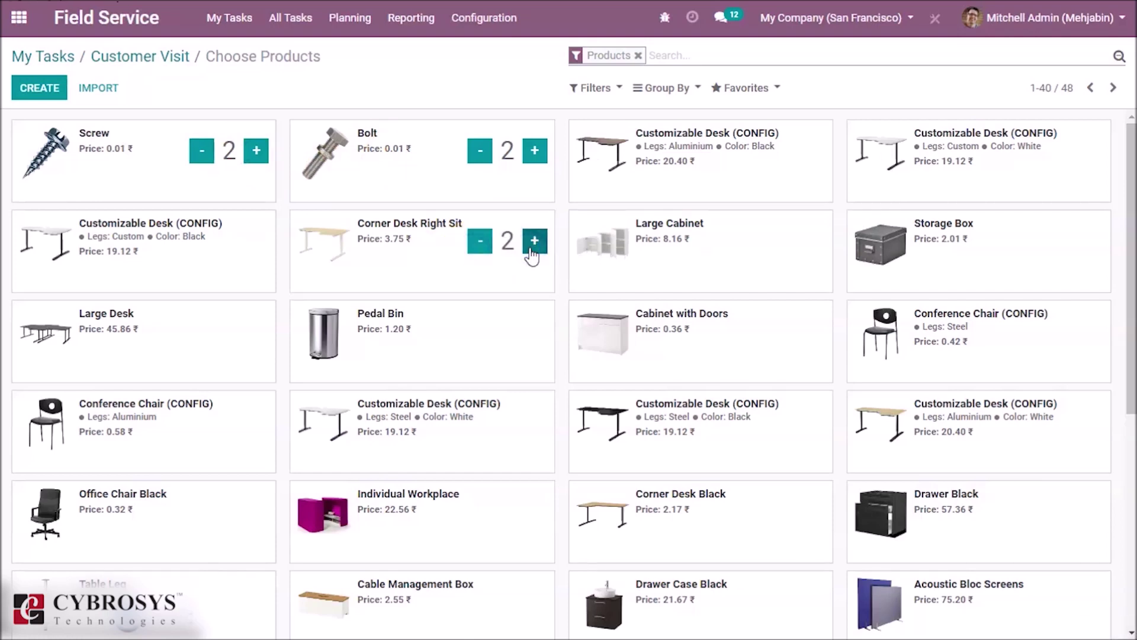
click(166, 63)
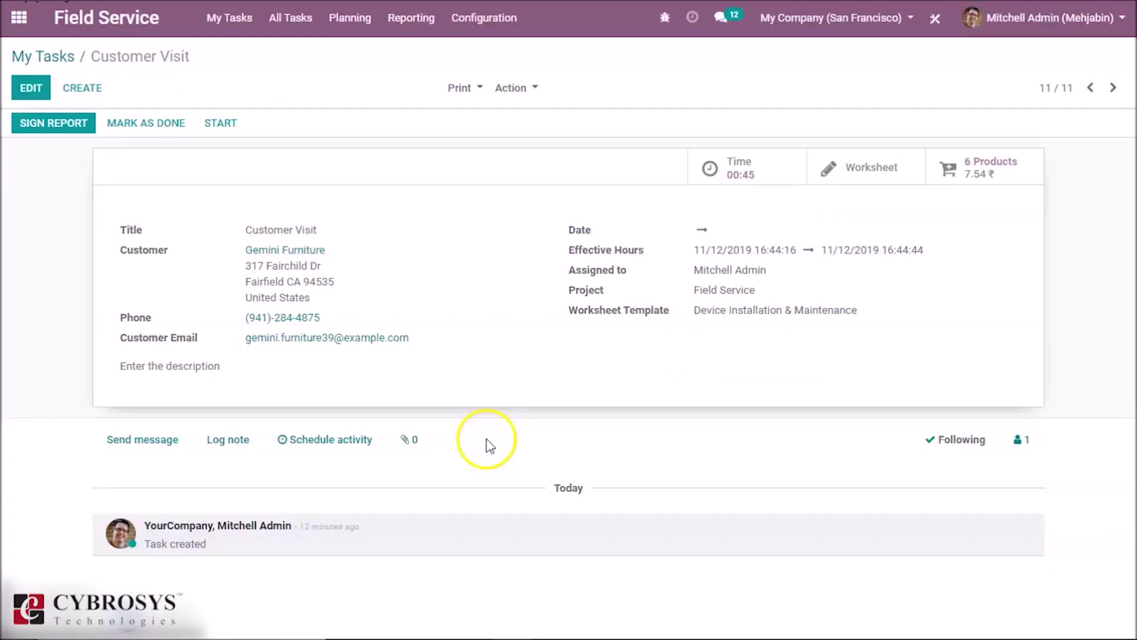
- Save the Customer Visit worksheet and mark the task as done
click(879, 177)
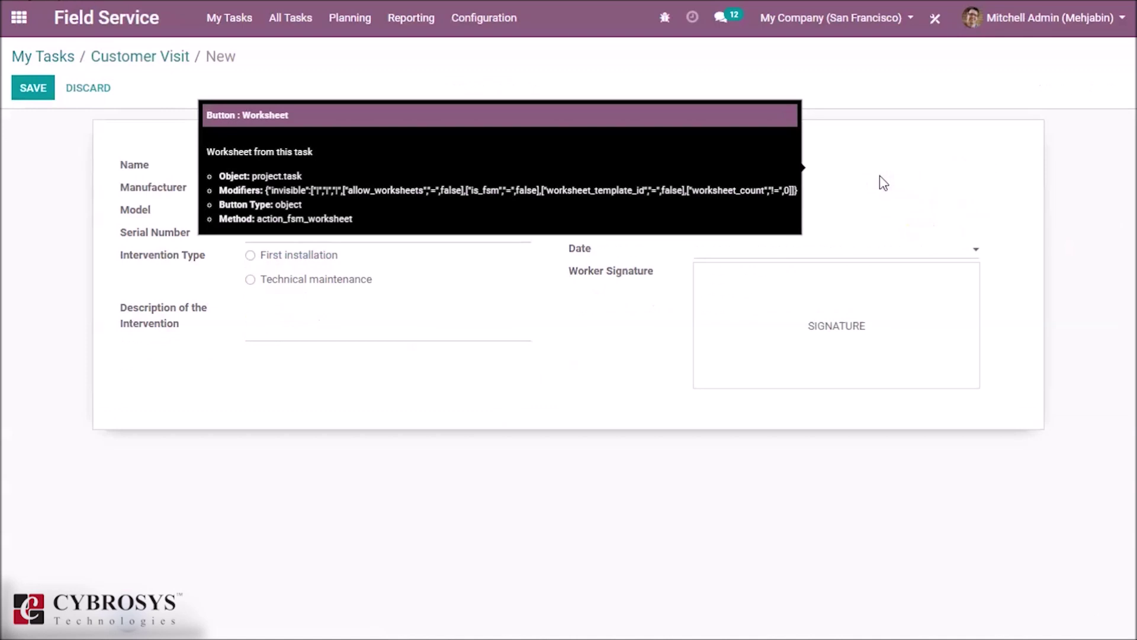
click(585, 312)
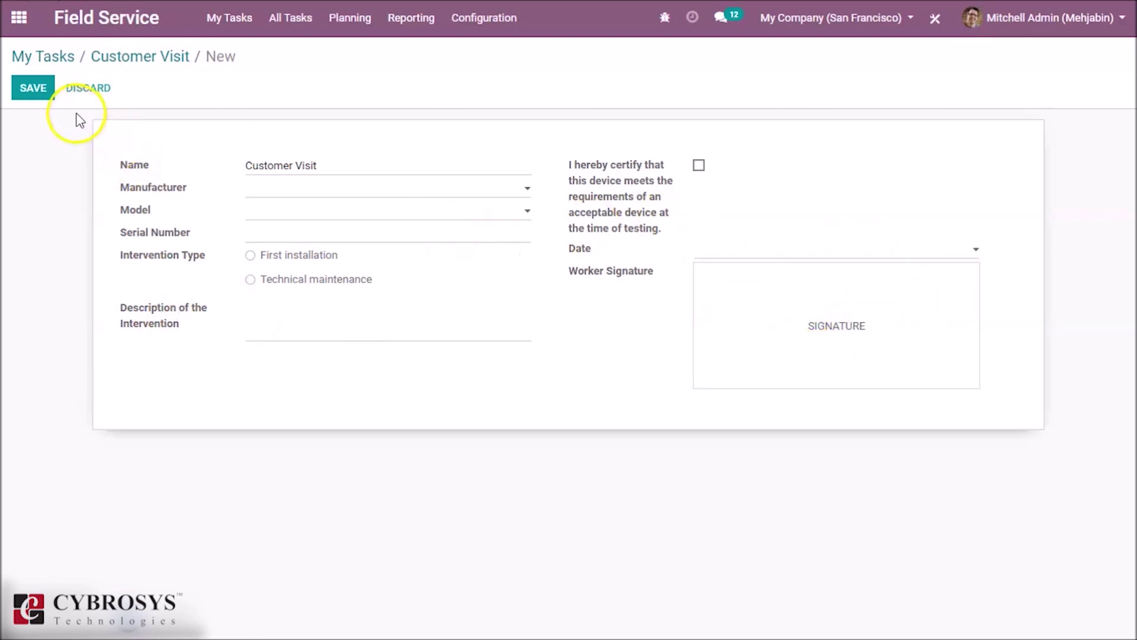
click(33, 89)
click(160, 57)
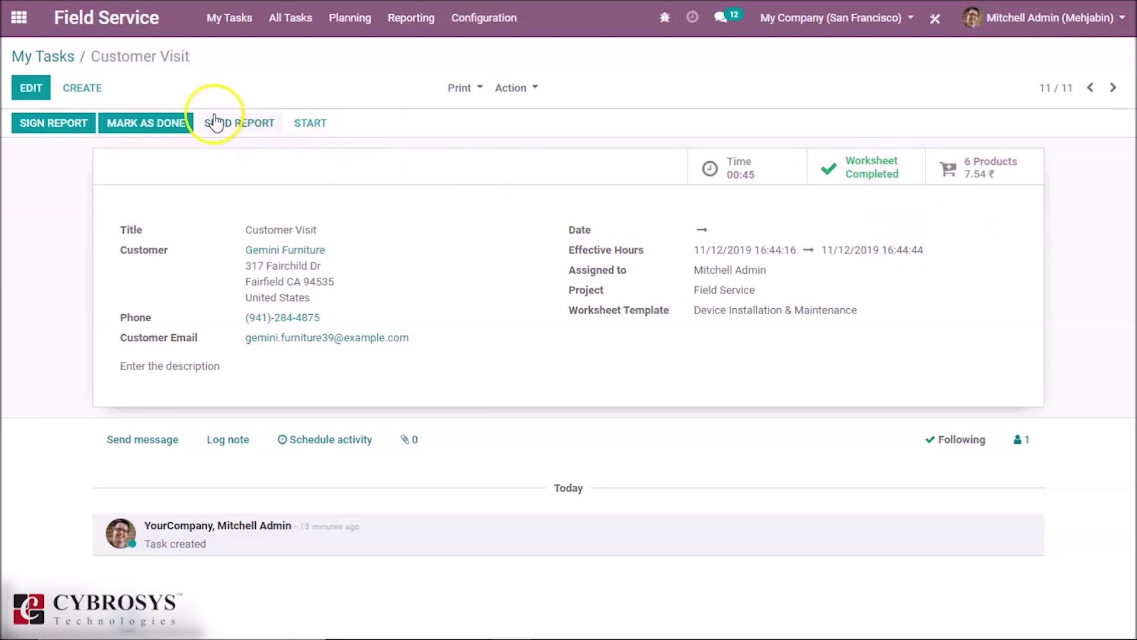
click(169, 133)
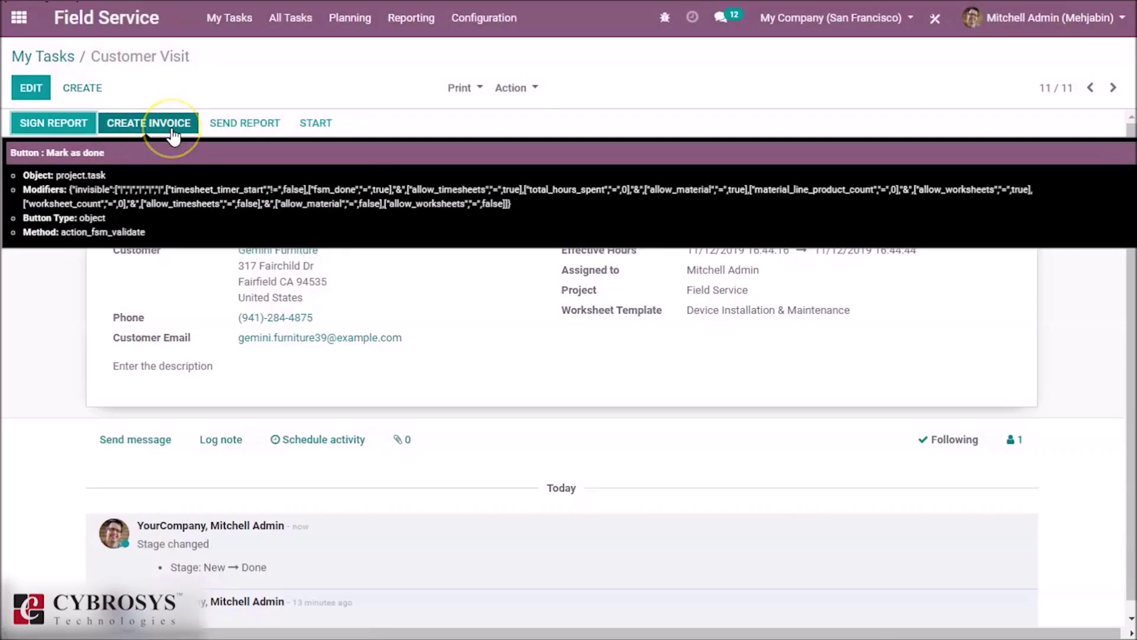
click(69, 131)
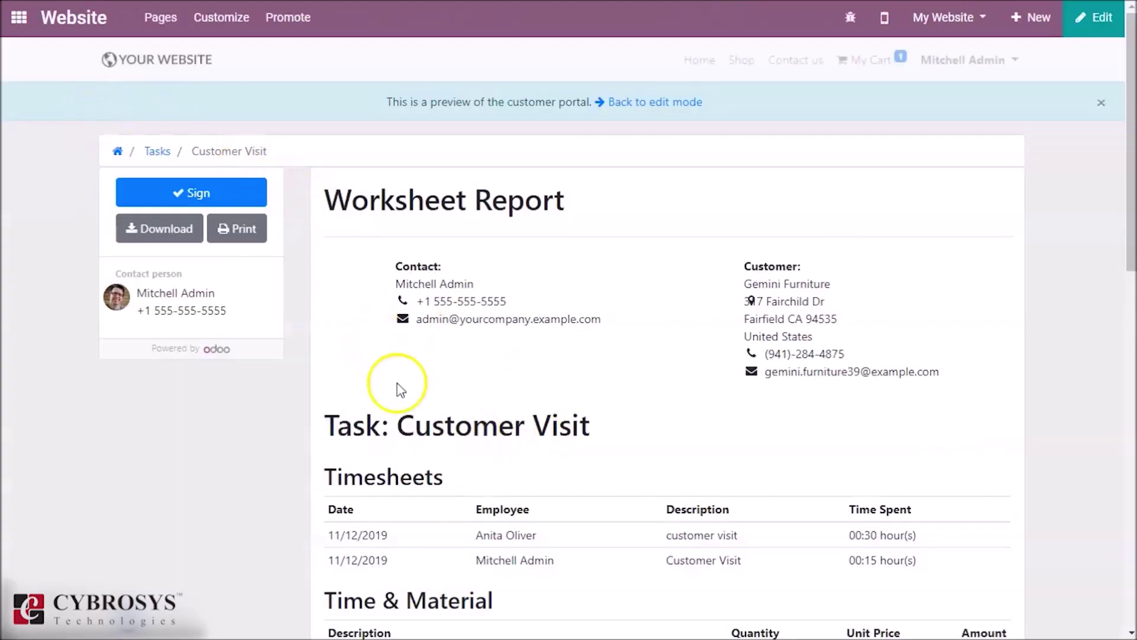
click(658, 108)
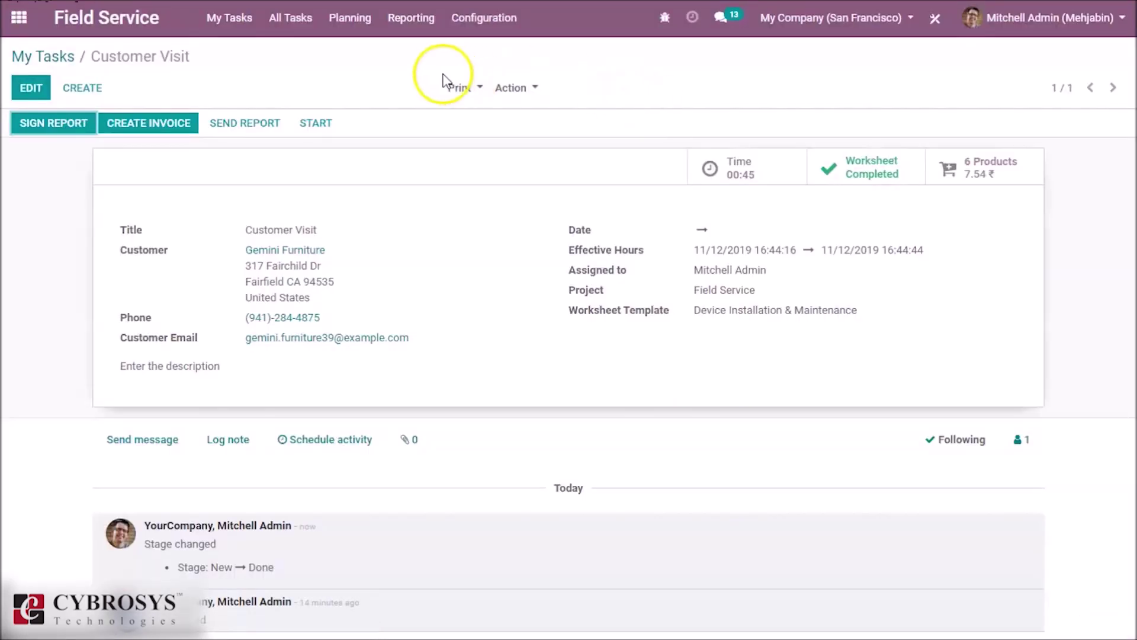
- Create and post regular invoice INV/2019/0011 for the task, then return to it
click(169, 129)
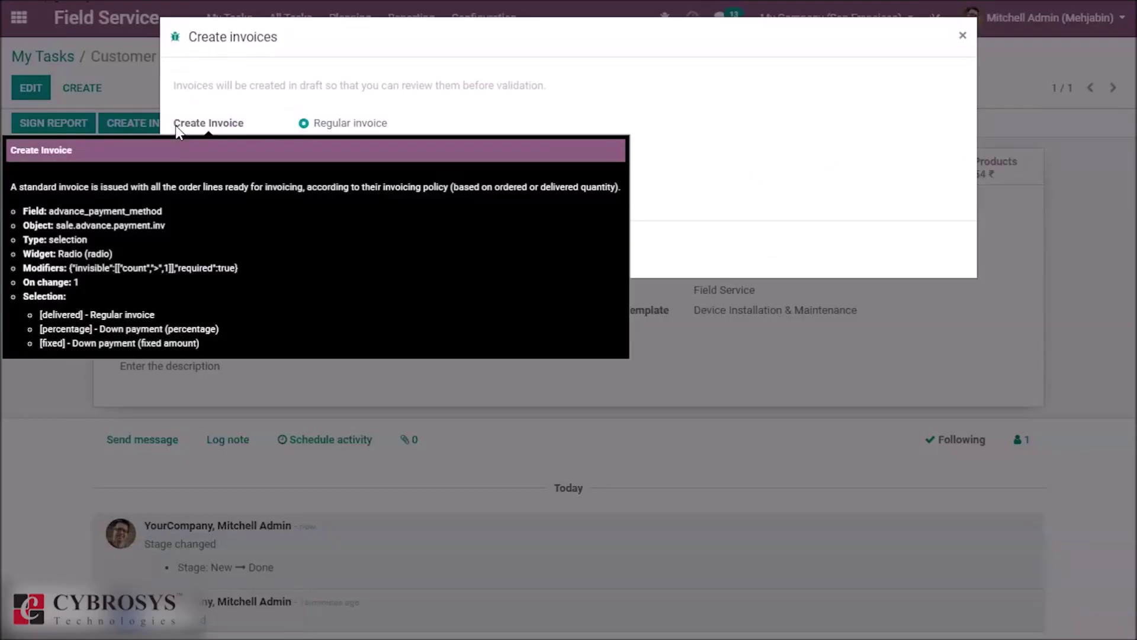
click(286, 249)
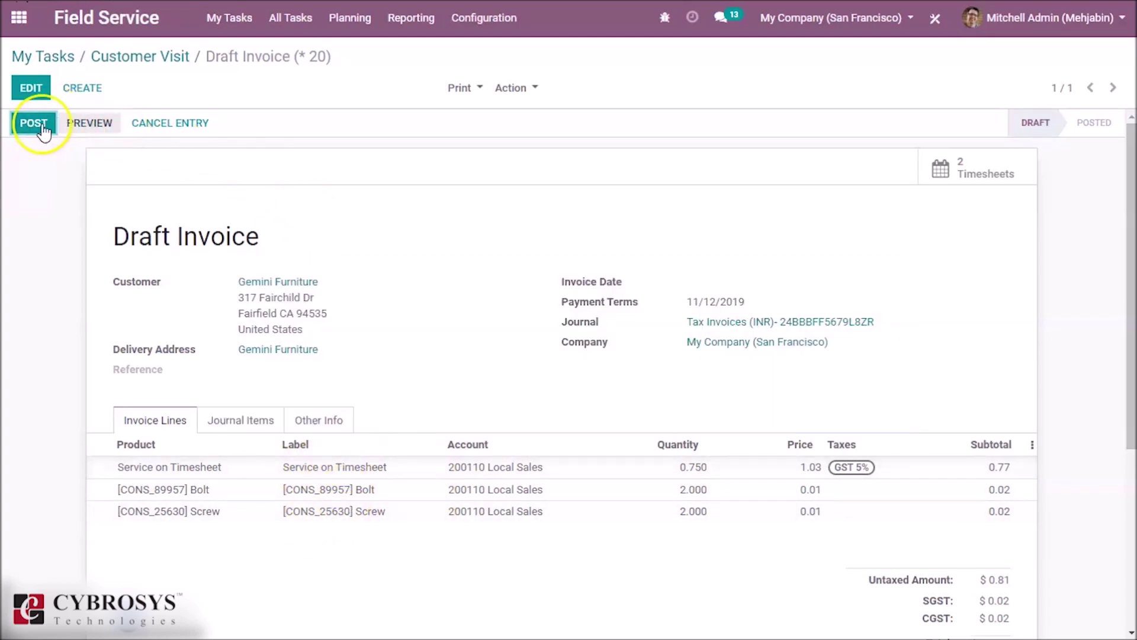
click(42, 131)
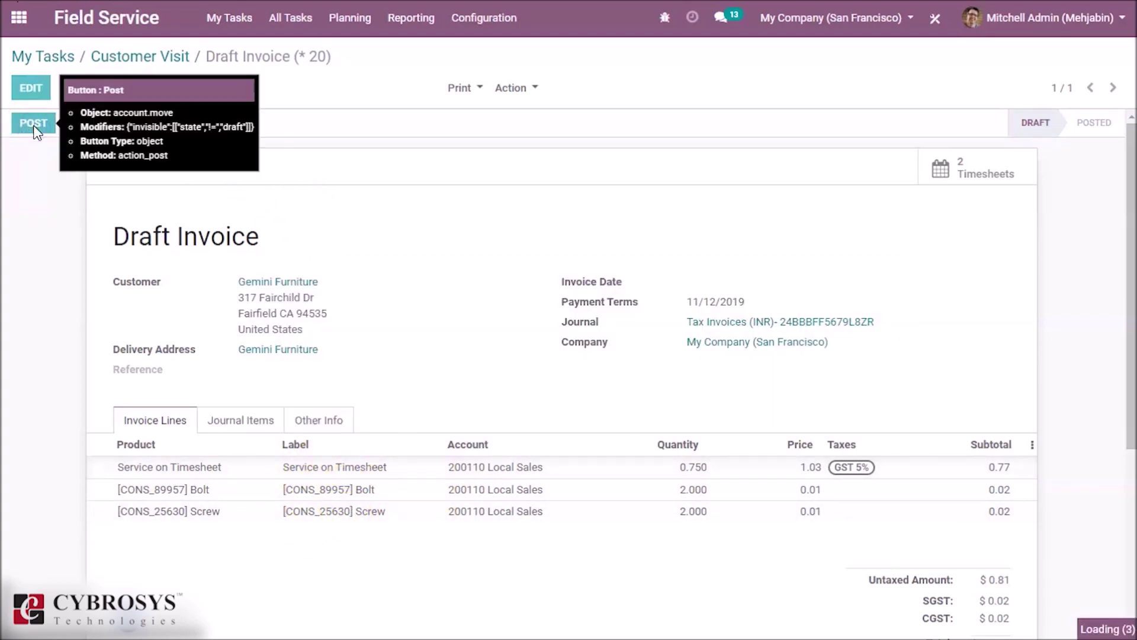
click(197, 129)
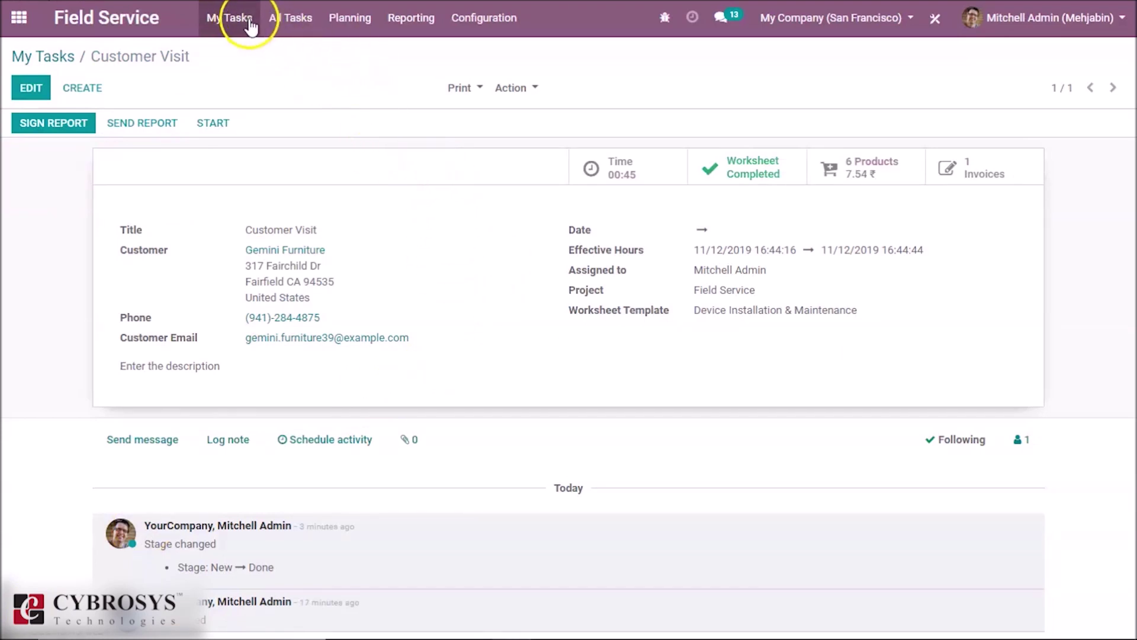
- Review All Tasks, then the To Schedule list, then the To Invoice list showing only Test
click(273, 25)
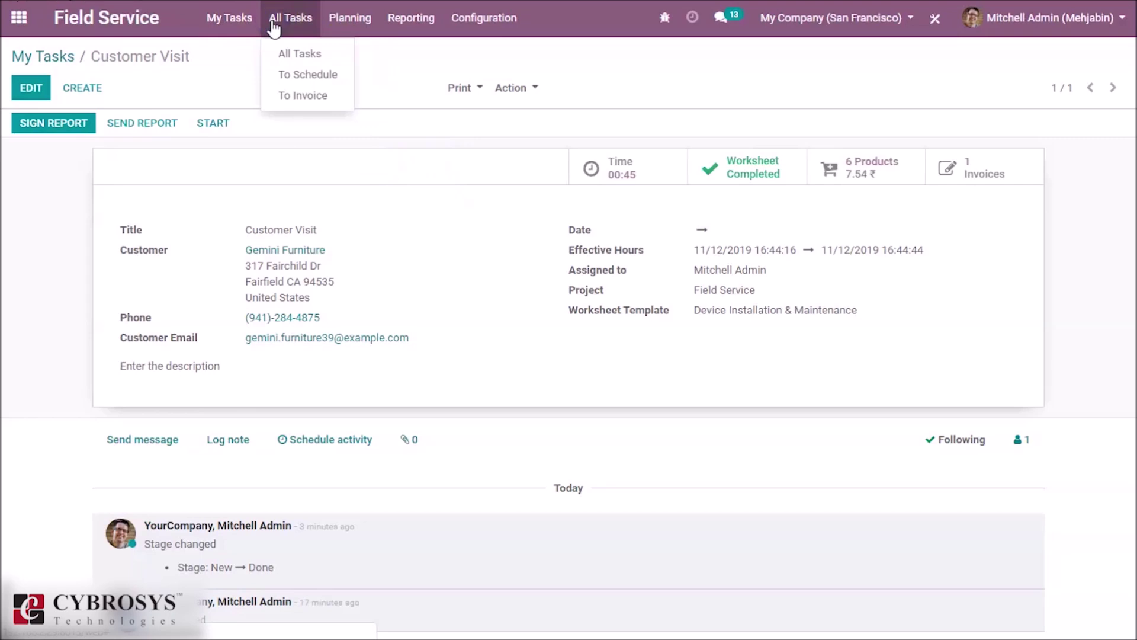
click(298, 53)
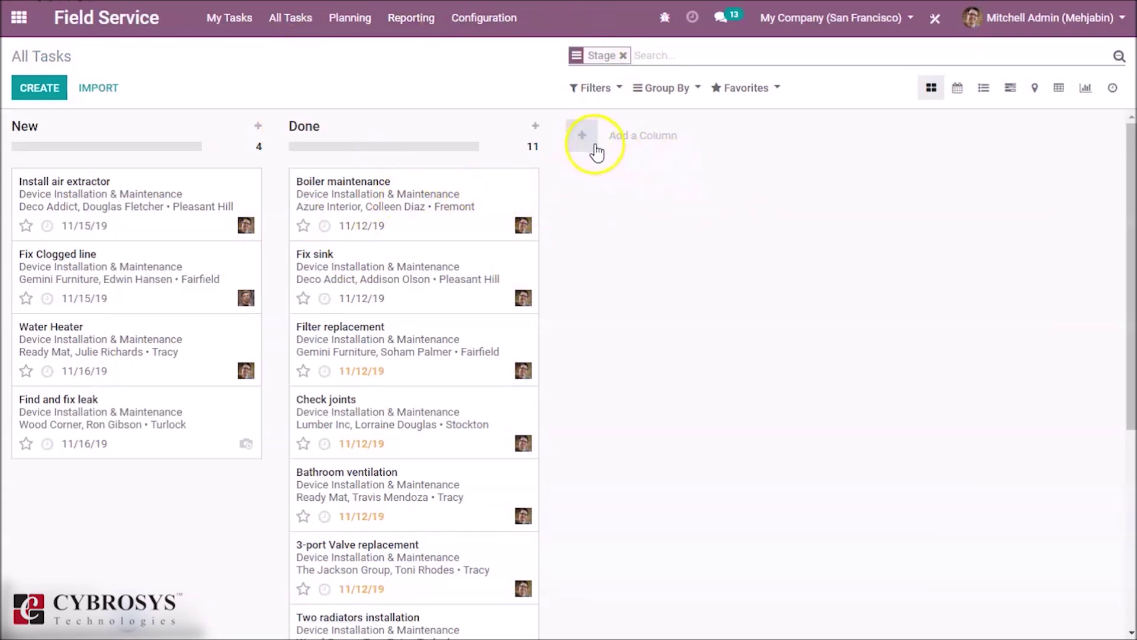
click(300, 27)
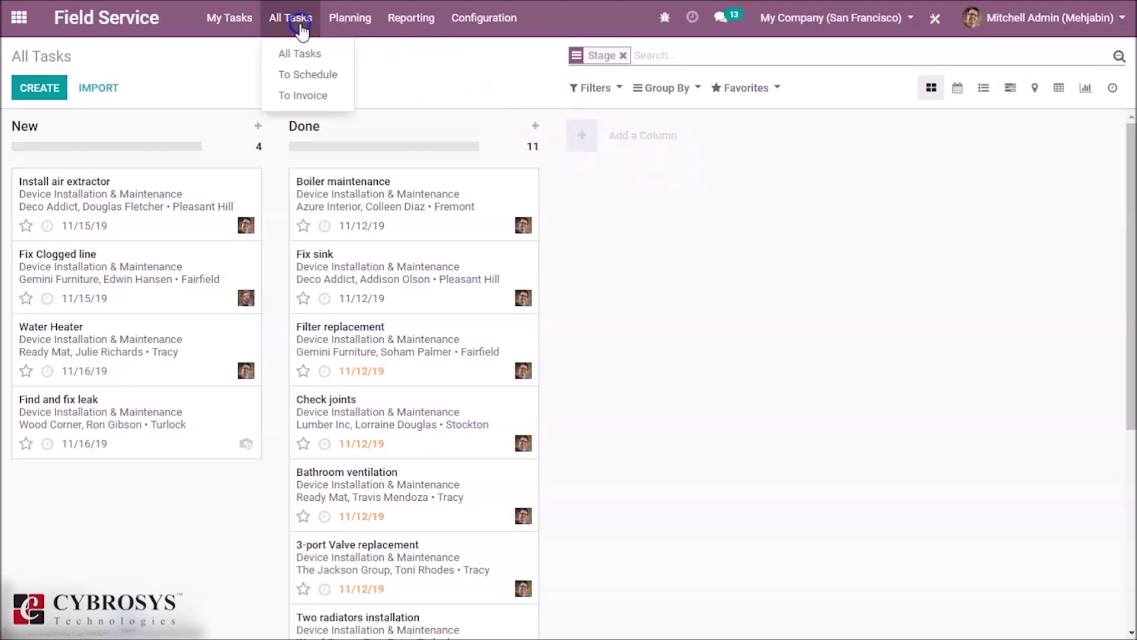
click(311, 73)
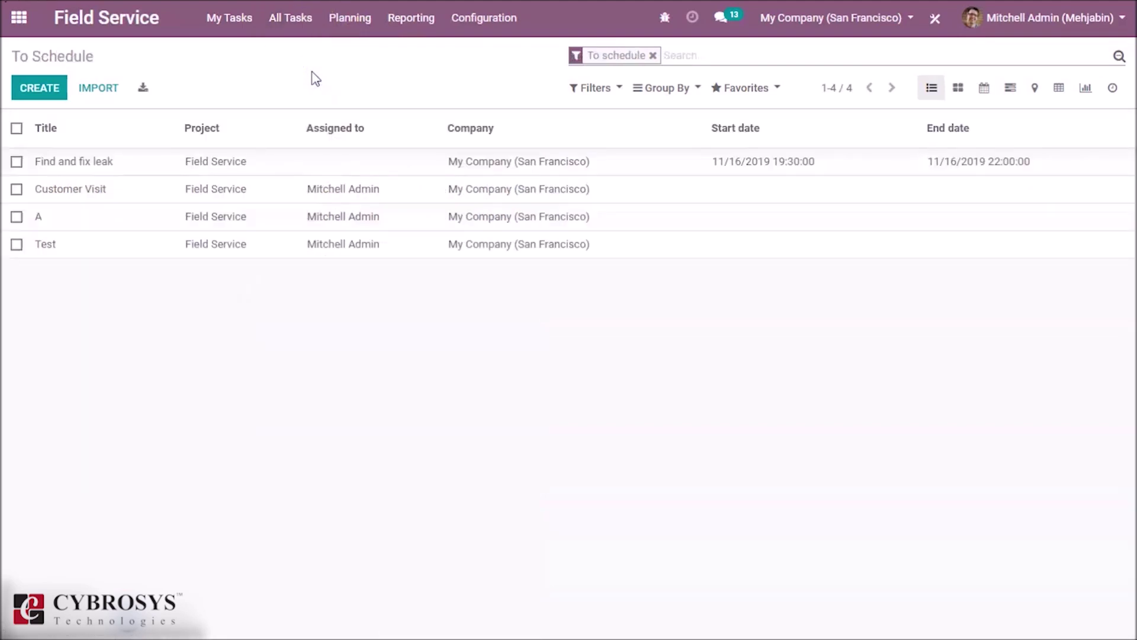
click(297, 26)
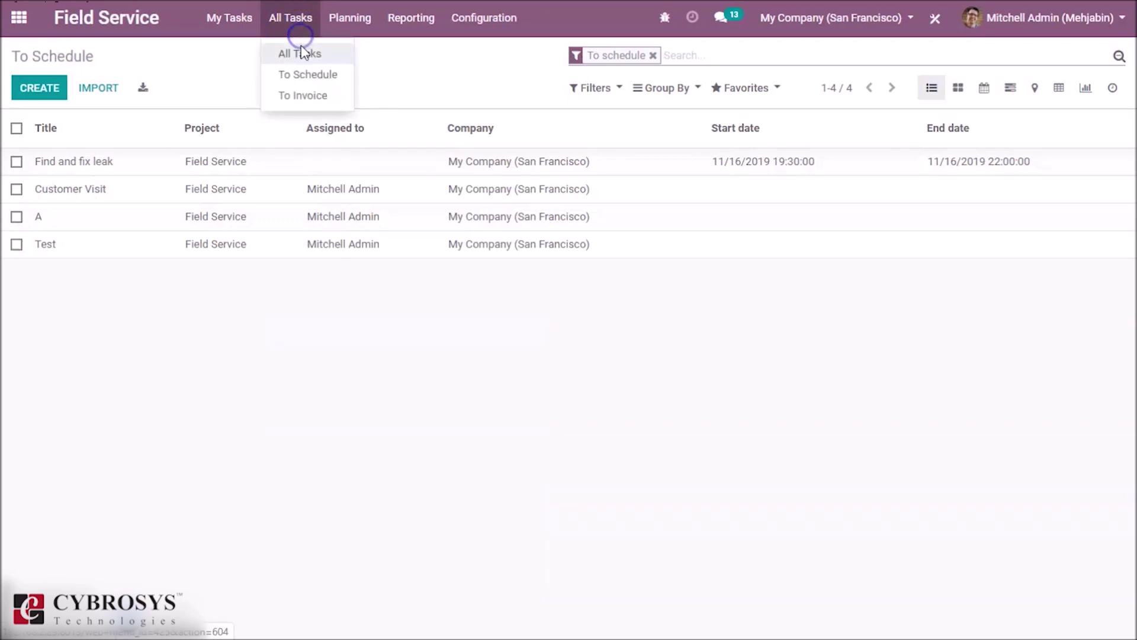
click(308, 95)
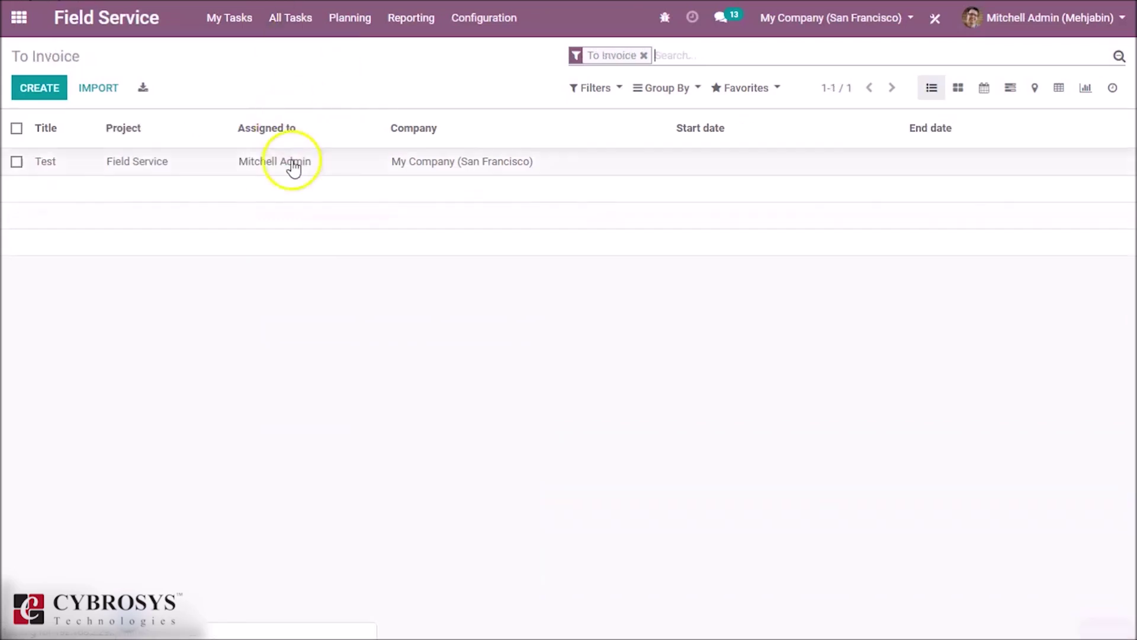
- View the planning by user, then by project, then by worksheet template
click(349, 21)
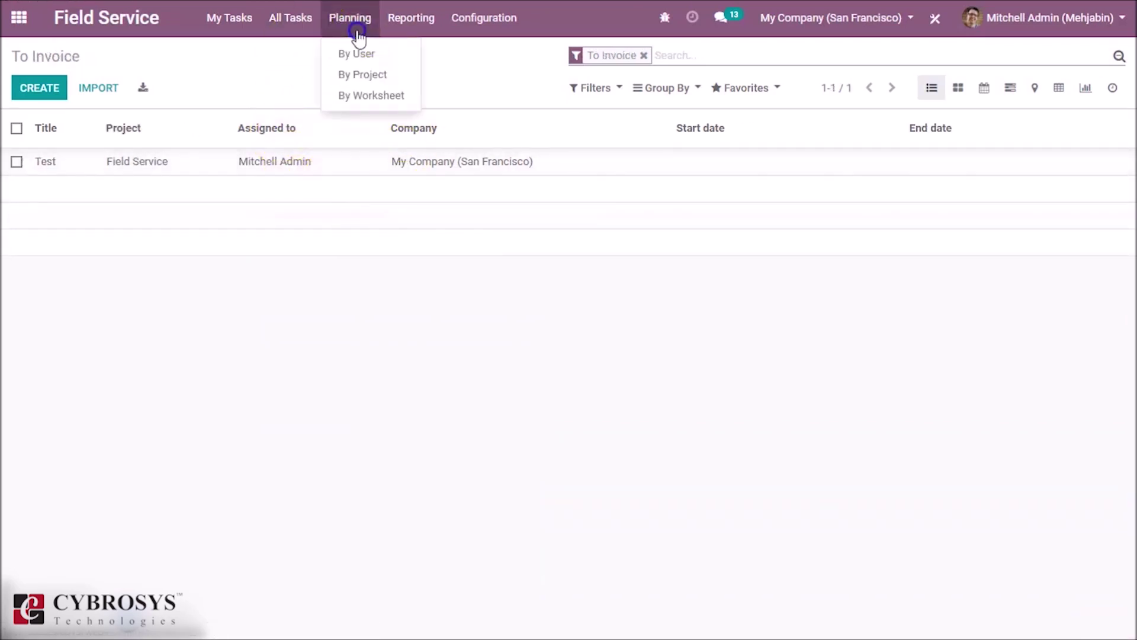
click(360, 55)
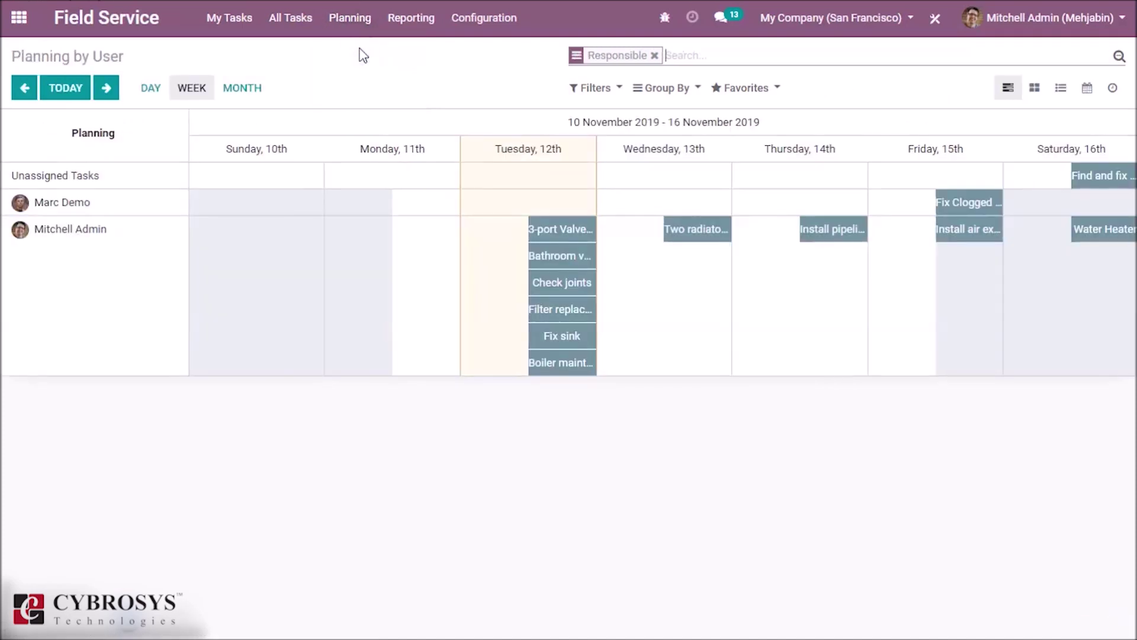
click(351, 20)
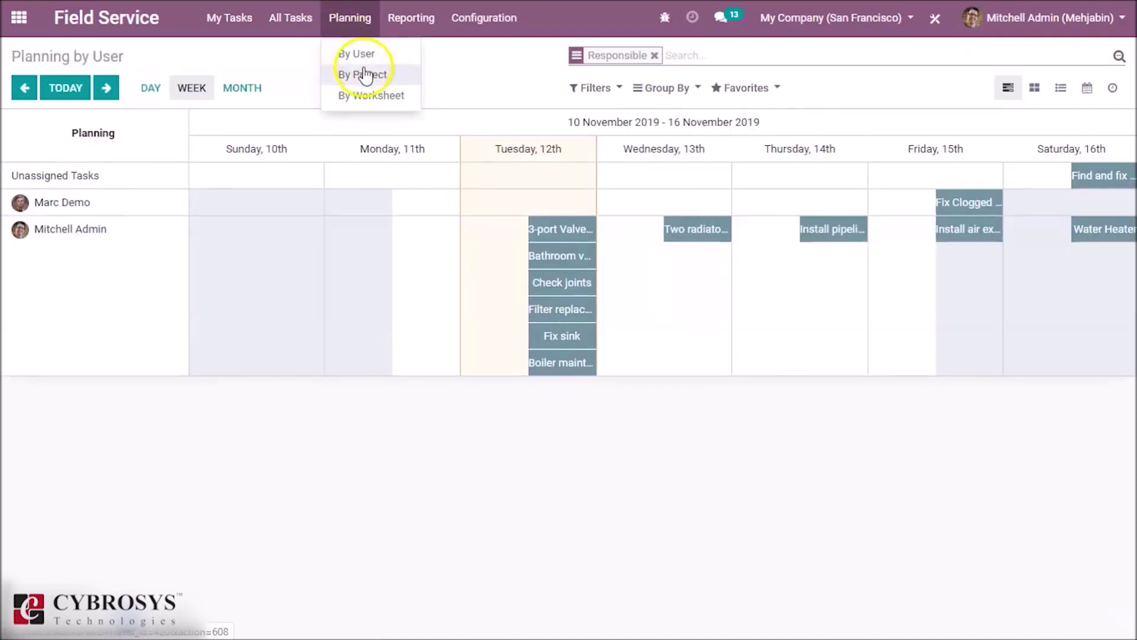
click(364, 78)
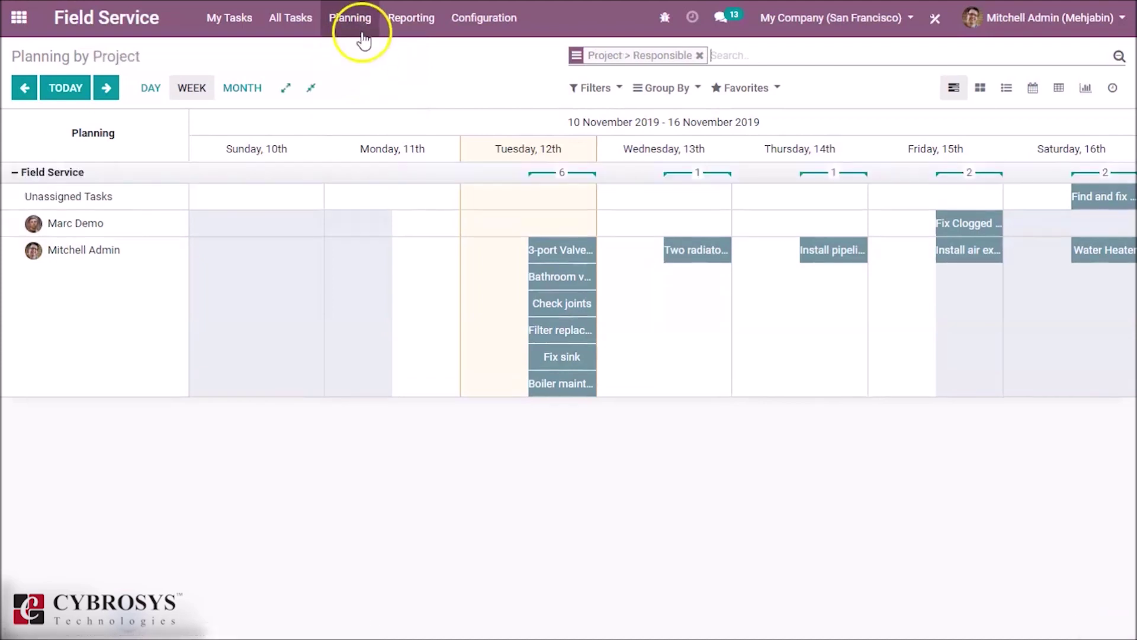
click(361, 30)
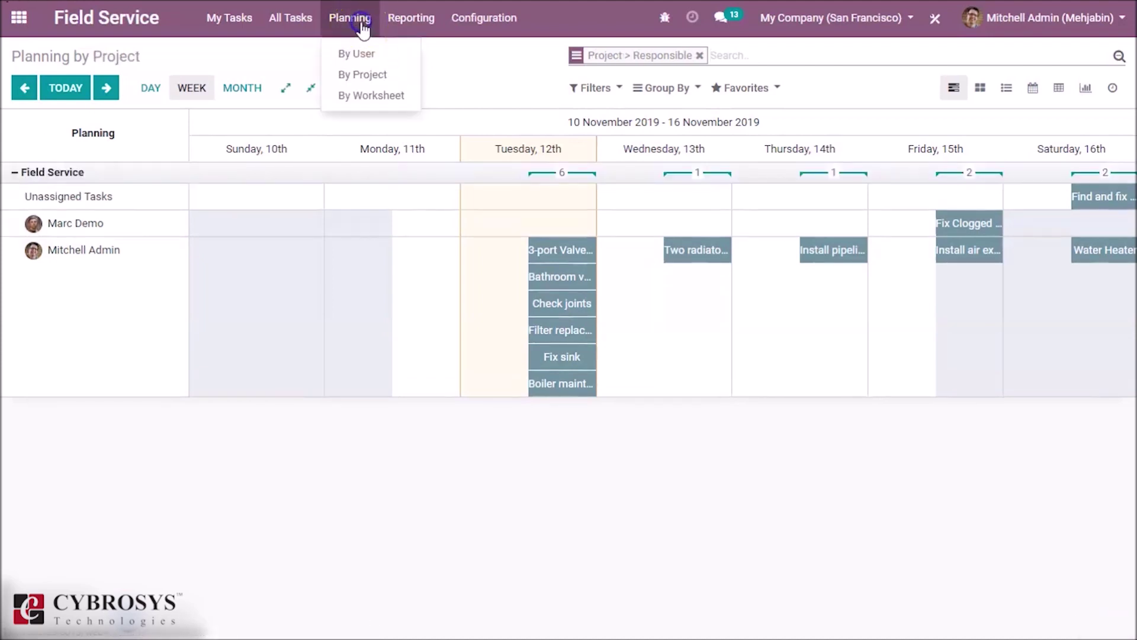
click(372, 96)
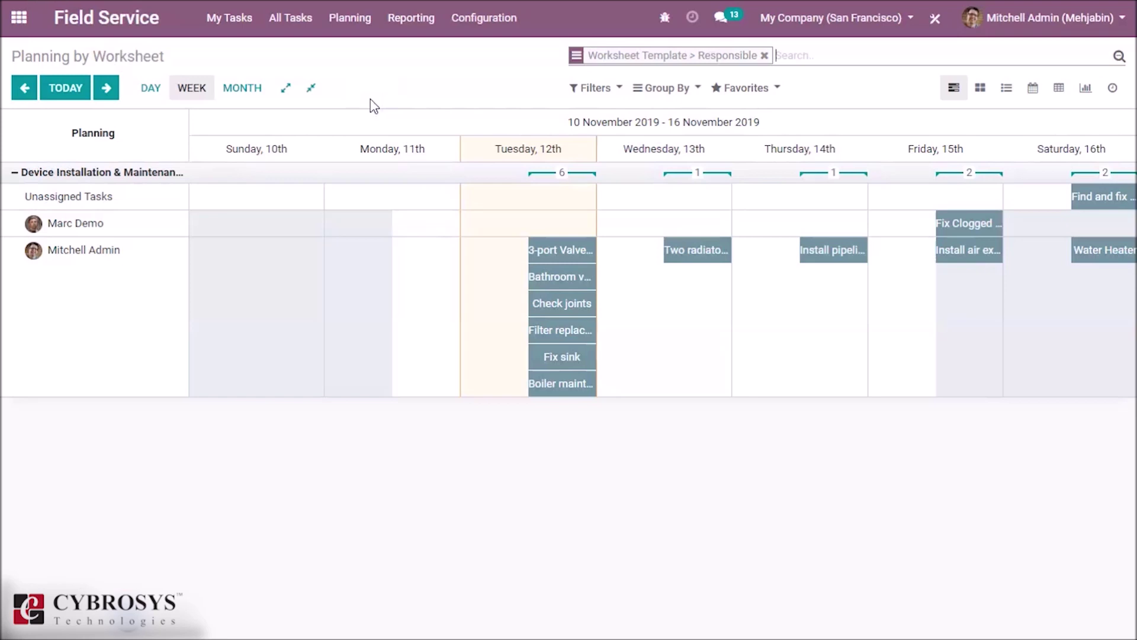
- Open Tasks Analysis and view it as a line chart, pie chart and pivot table
click(410, 23)
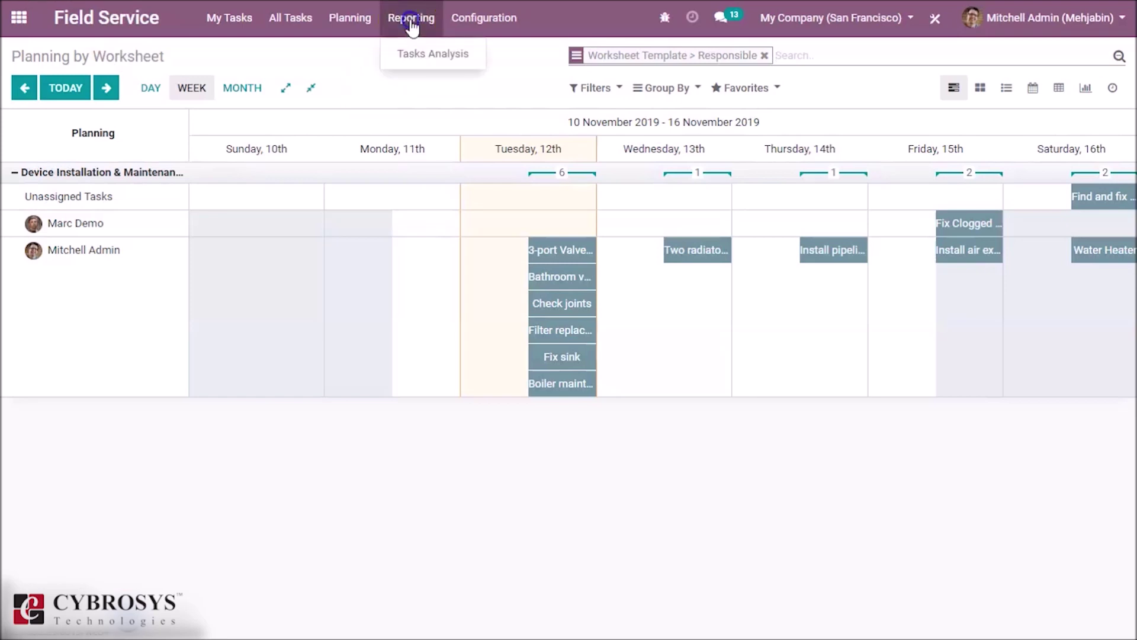
click(414, 52)
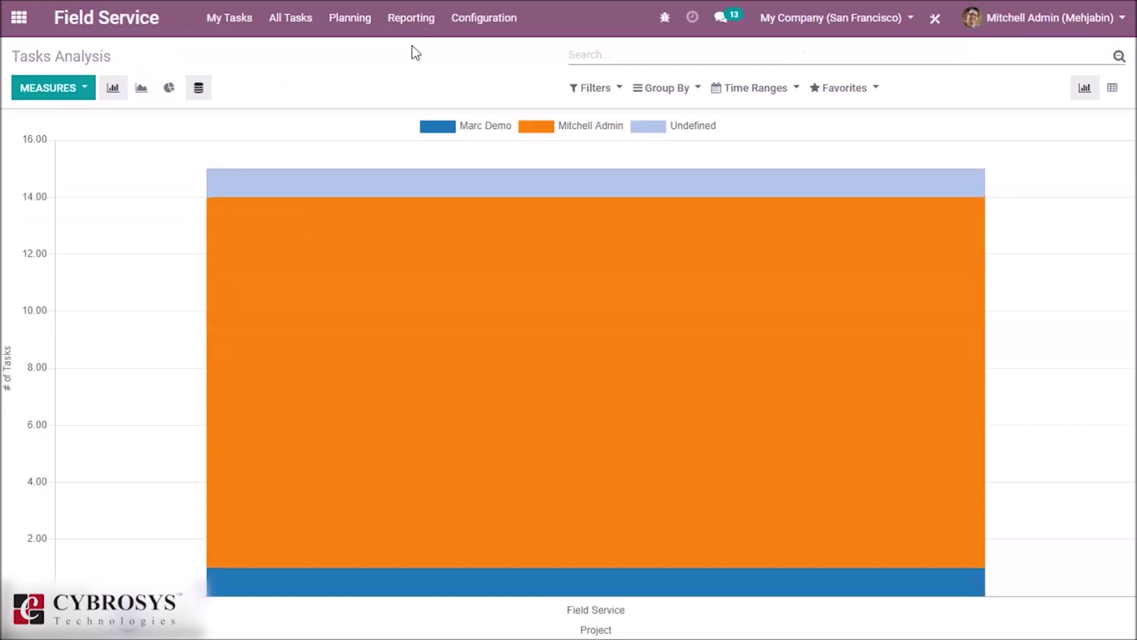
click(143, 90)
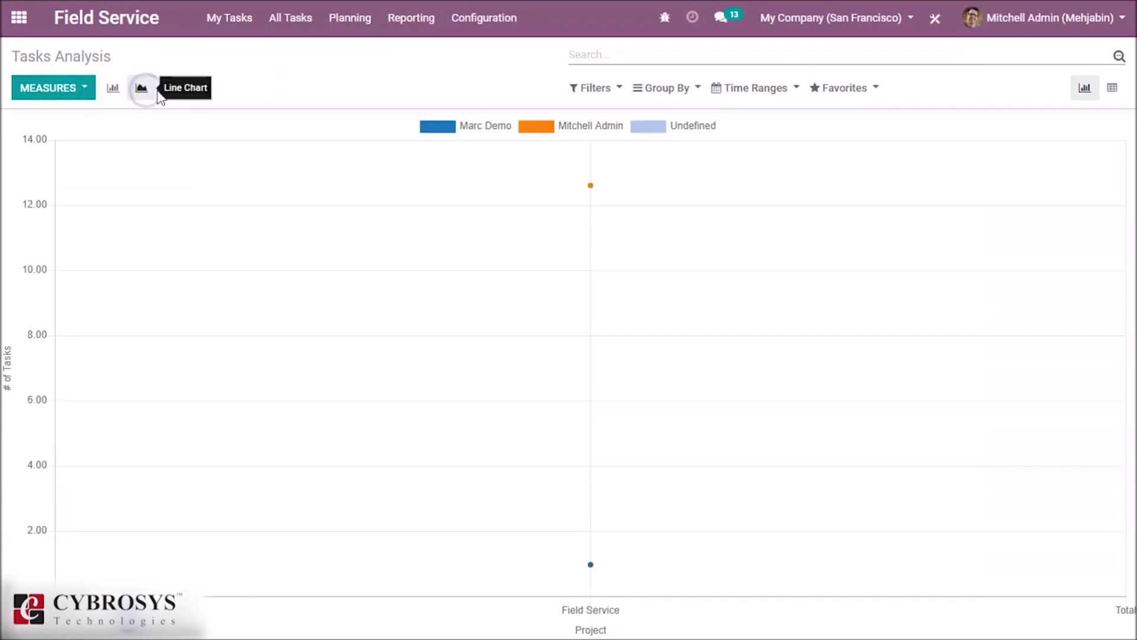
click(169, 90)
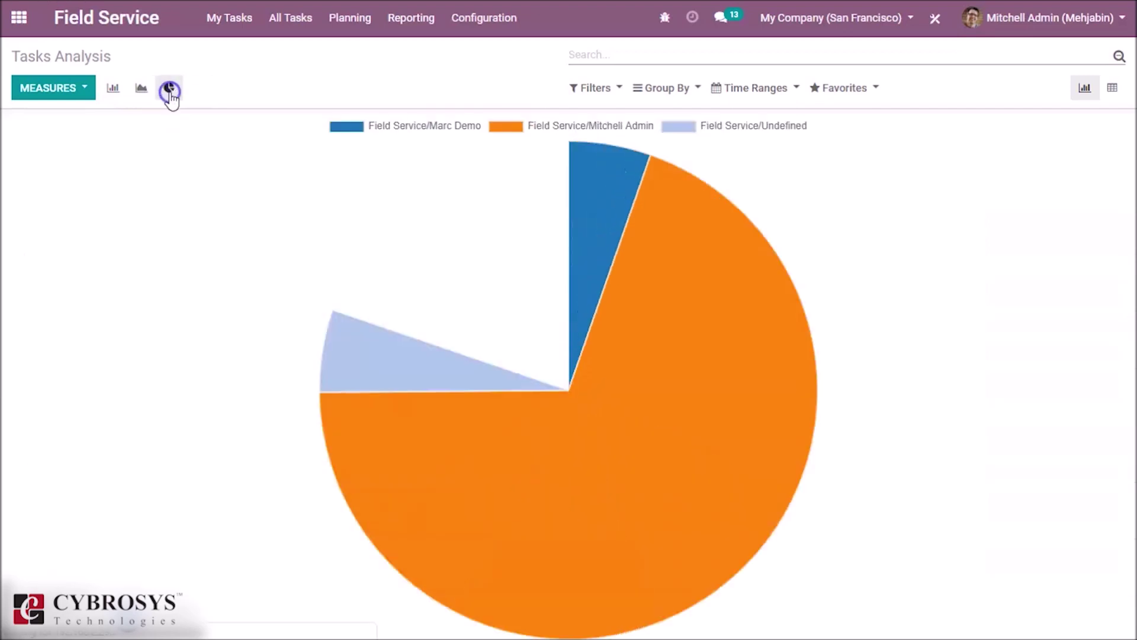
click(1113, 89)
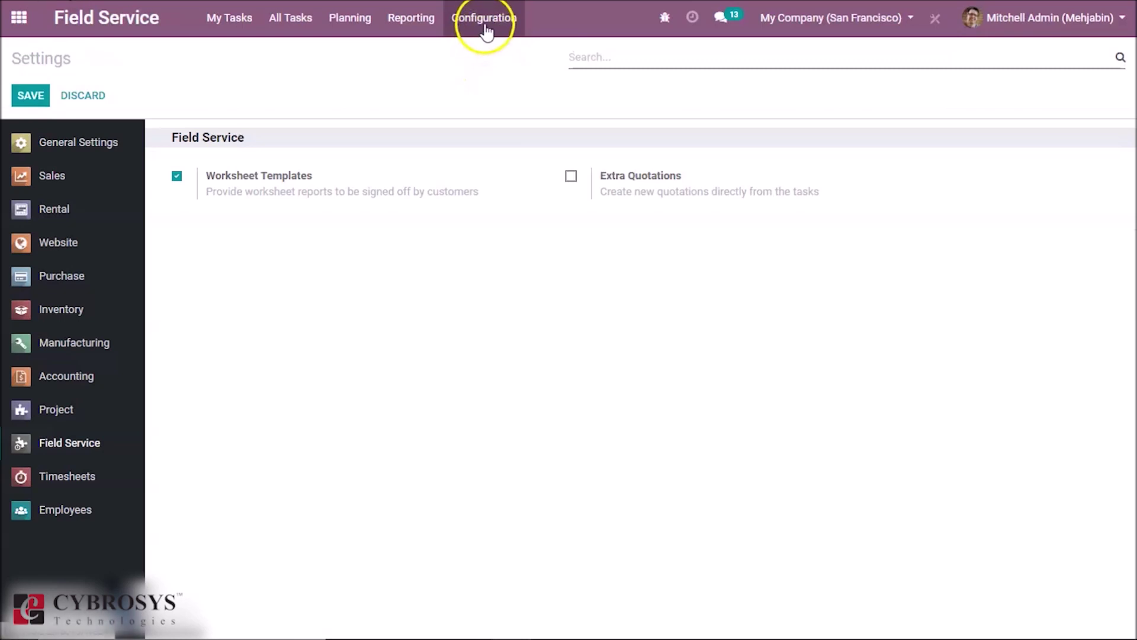
- Browse the Field Service Projects list, then the Products list, from Configuration
click(485, 31)
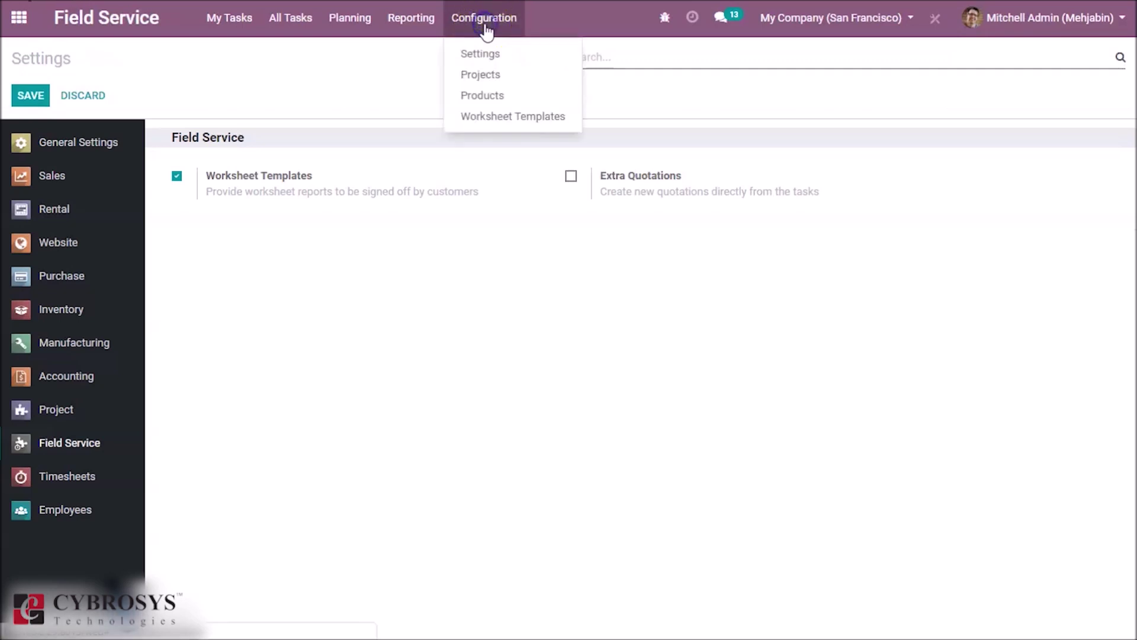
click(350, 86)
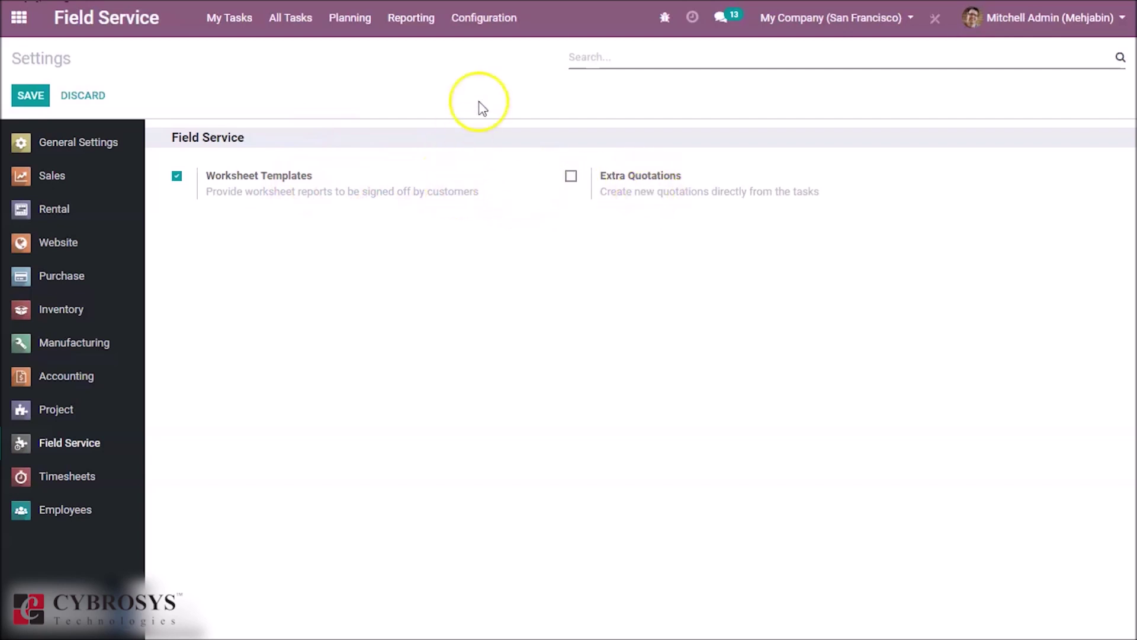
click(487, 31)
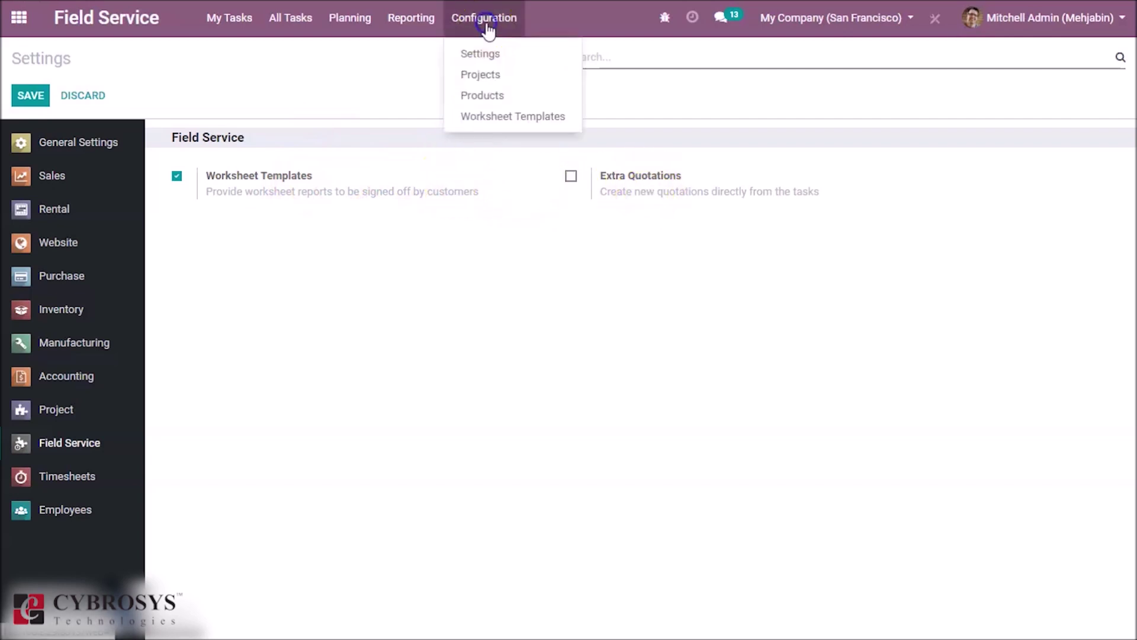
click(494, 78)
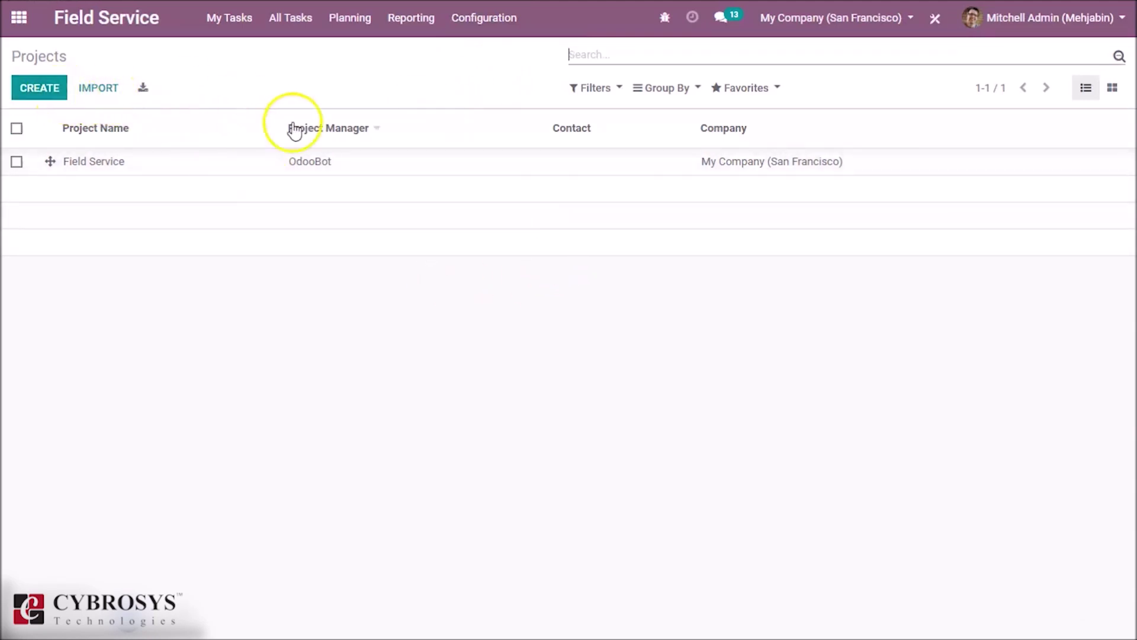
click(469, 36)
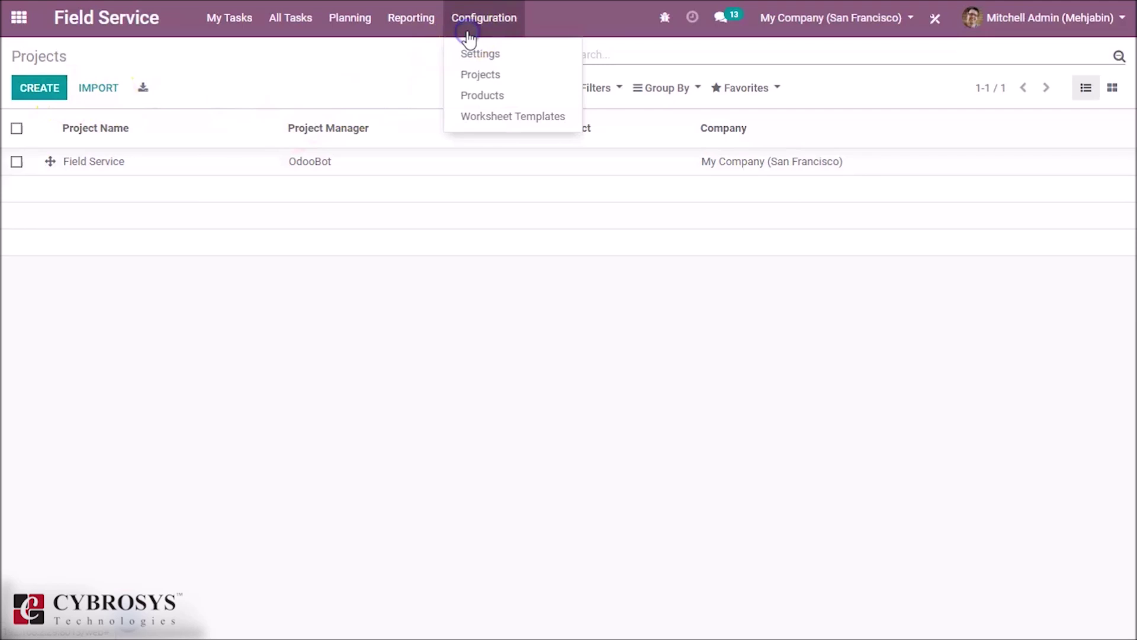
click(477, 95)
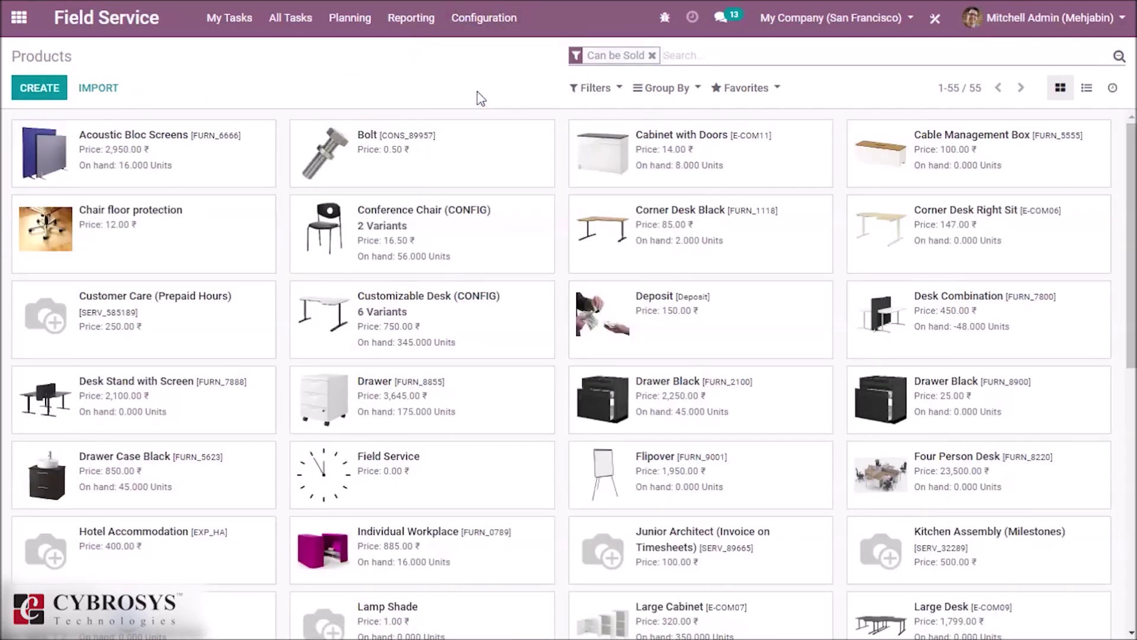
- Show the Worksheet Templates: Default Worksheet (0) and Device Installation & Maintenance (2)
click(490, 33)
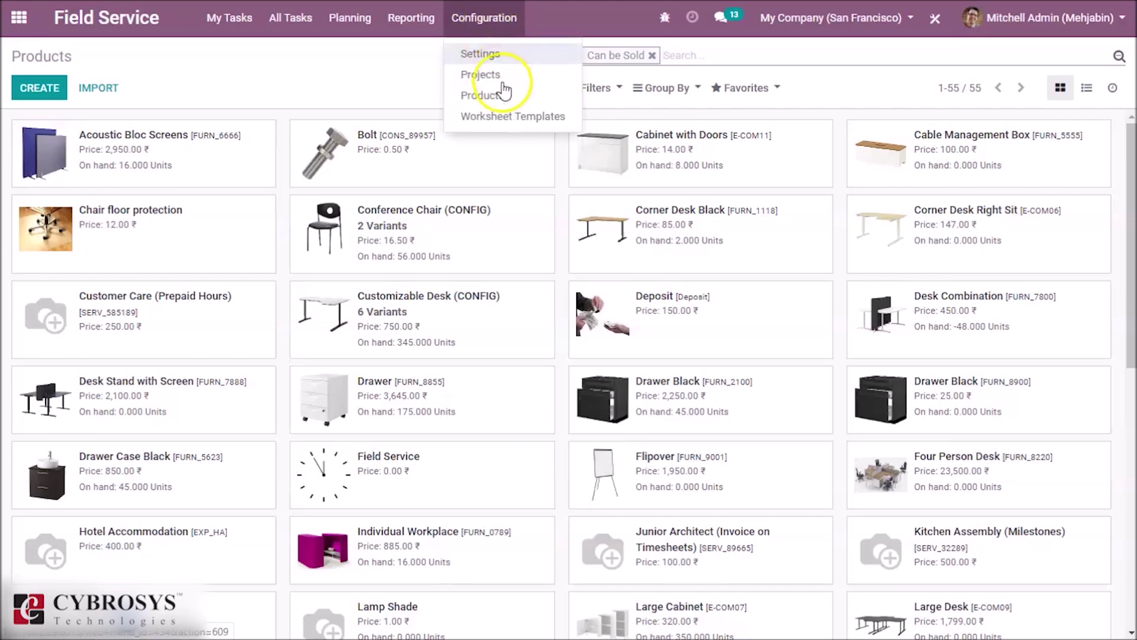
click(514, 119)
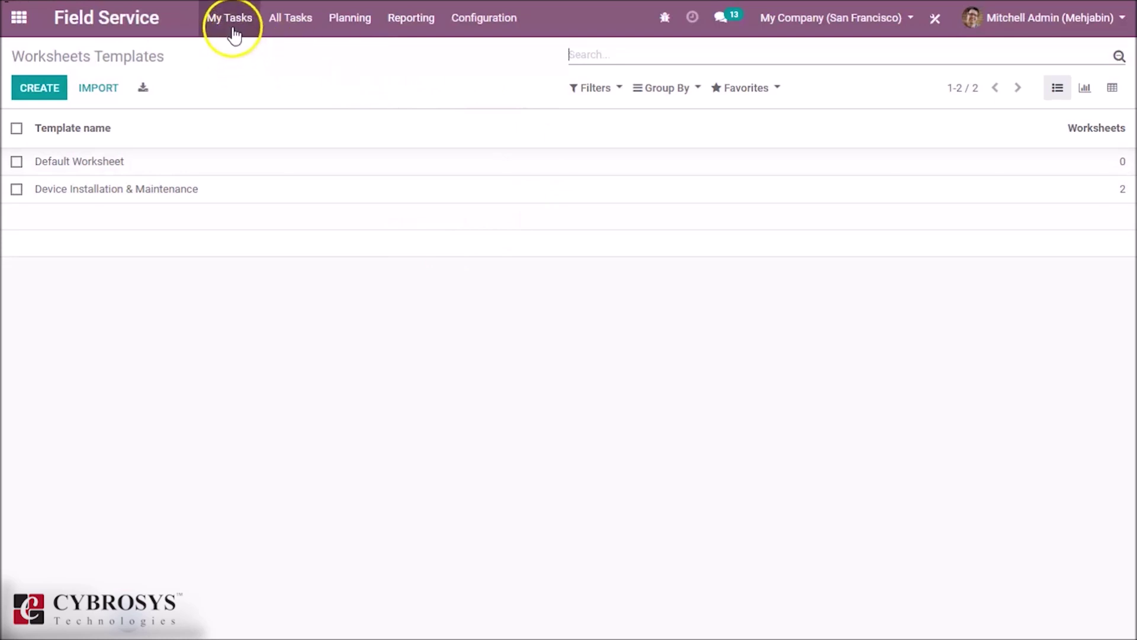
click(61, 369)
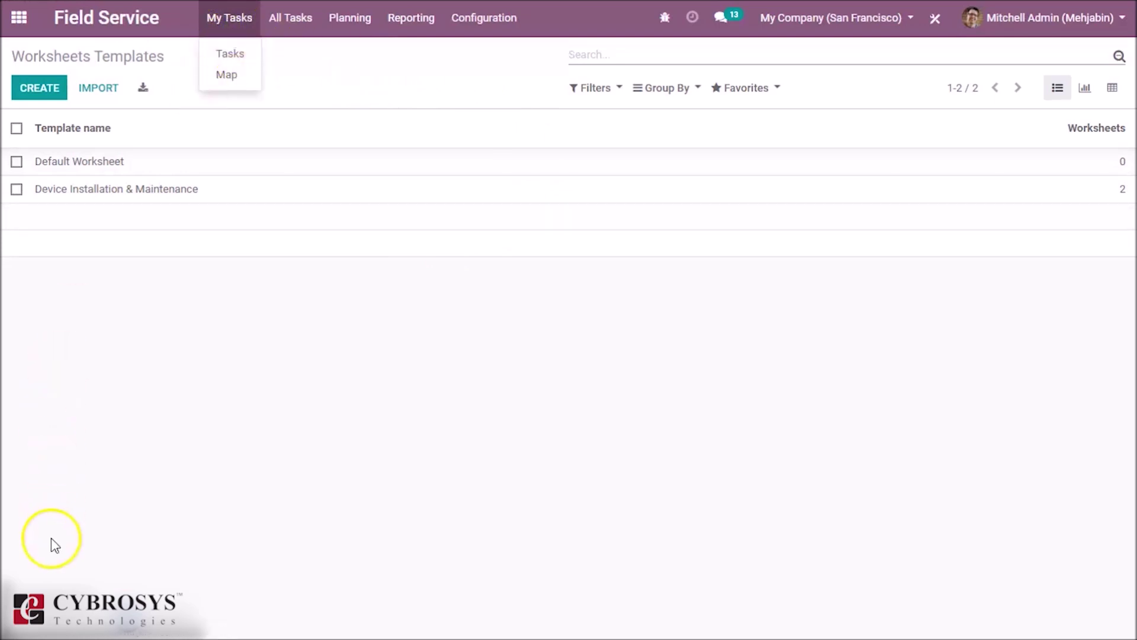
click(282, 323)
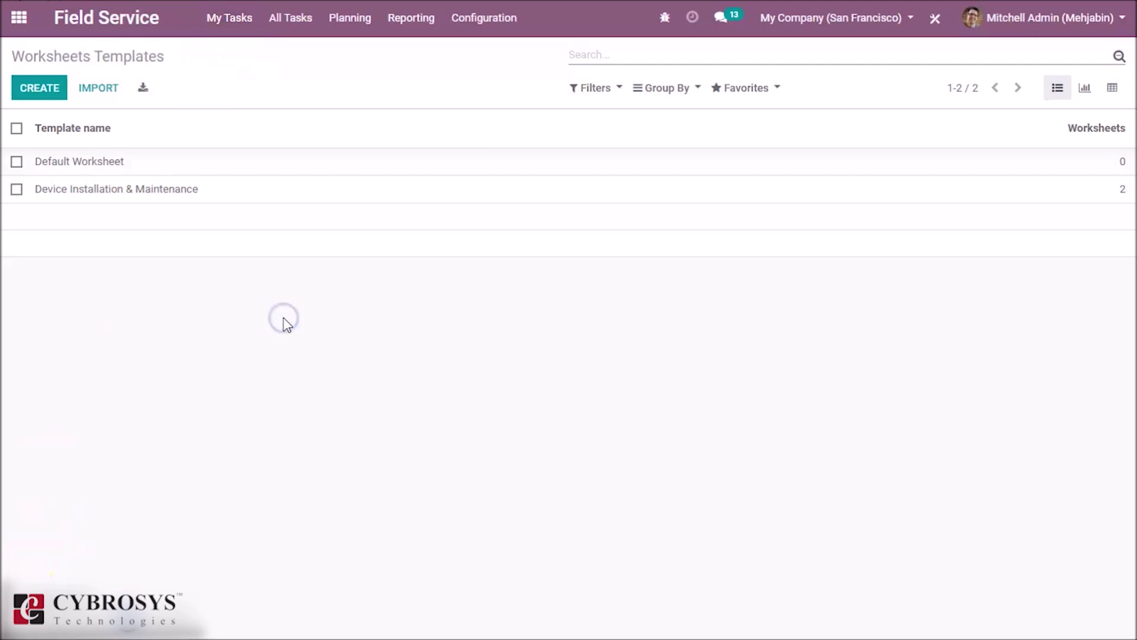